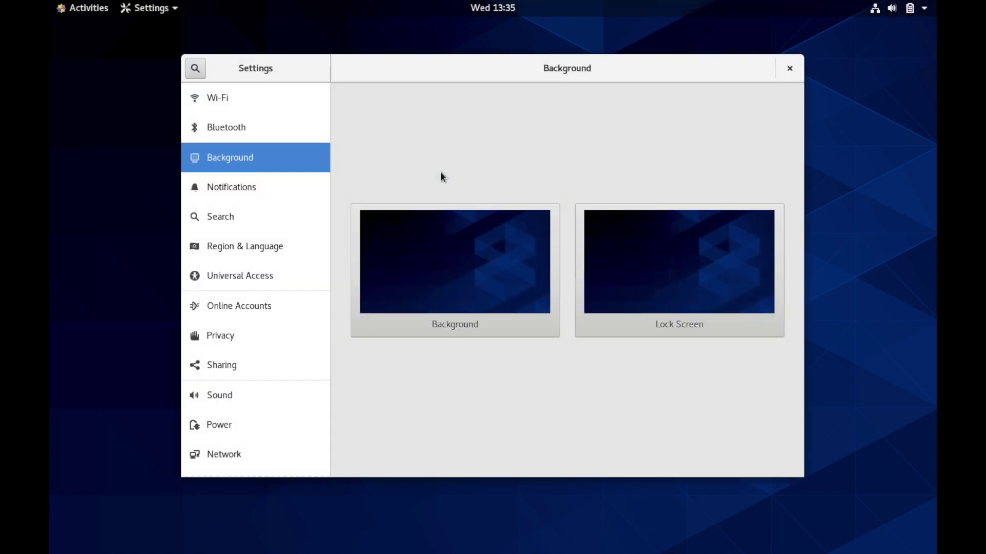
Browse the Wallpapers, Pictures and Colors options and apply the teal geometric wallpaper to the desktop.
{"action": "left_click", "coordinate": [476, 277]}
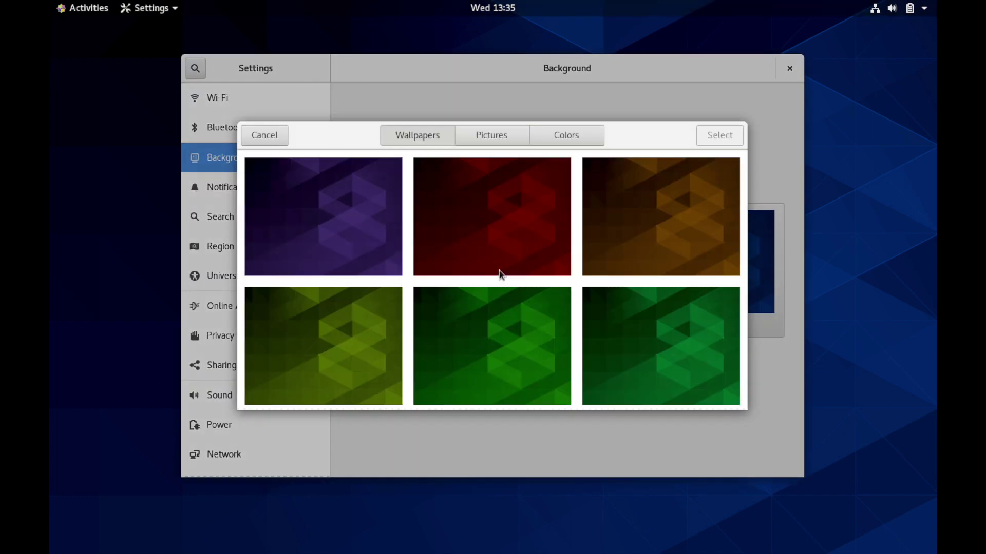
{"action": "left_click", "coordinate": [499, 137]}
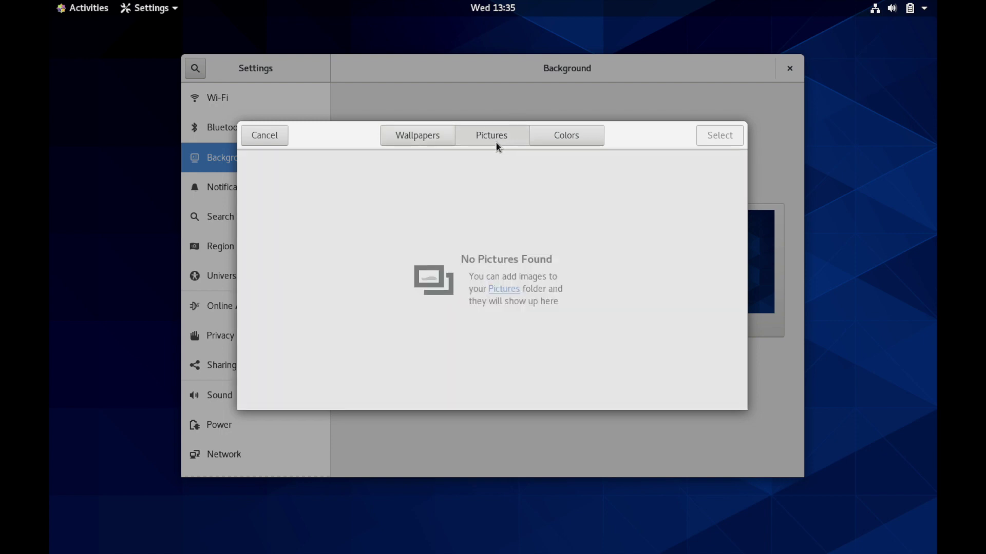
{"action": "left_click", "coordinate": [556, 139]}
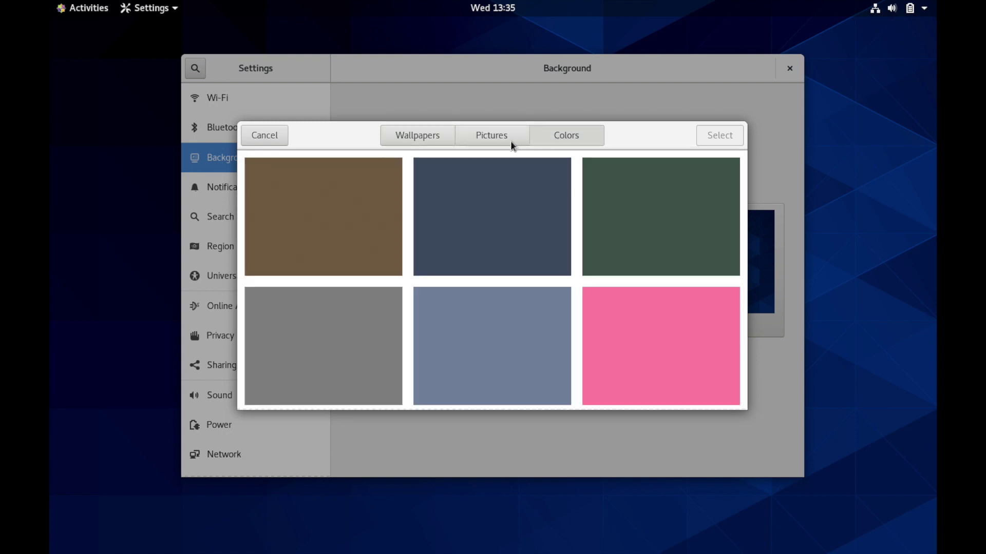
{"action": "left_click", "coordinate": [421, 141]}
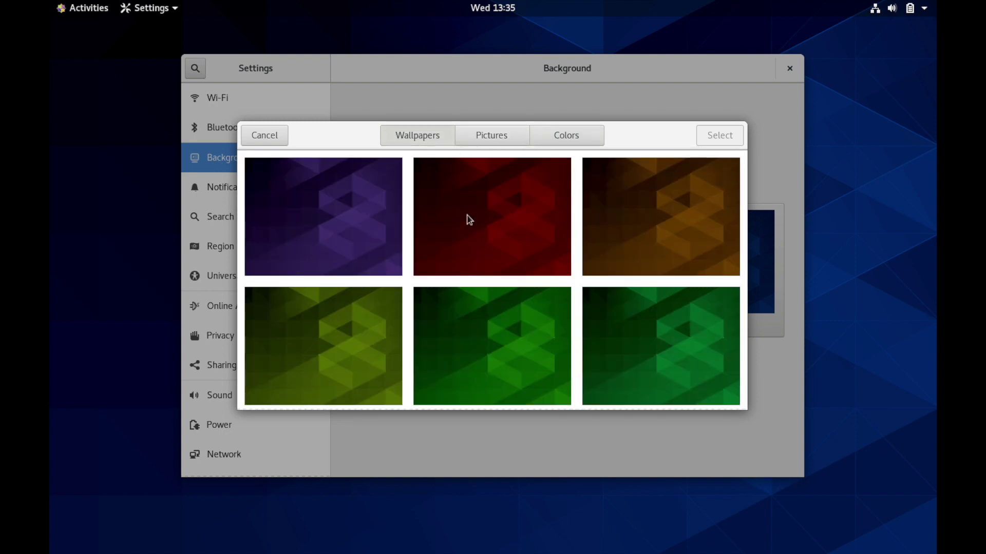
{"action": "scroll", "coordinate": [495, 272], "scroll_direction": "down", "scroll_amount": 5}
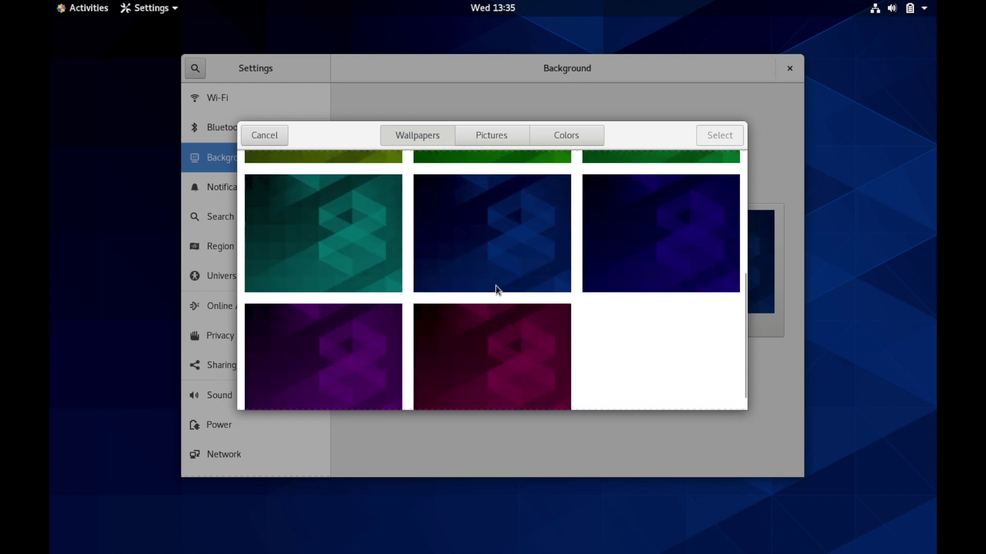
{"action": "scroll", "coordinate": [487, 287], "scroll_direction": "up", "scroll_amount": 5}
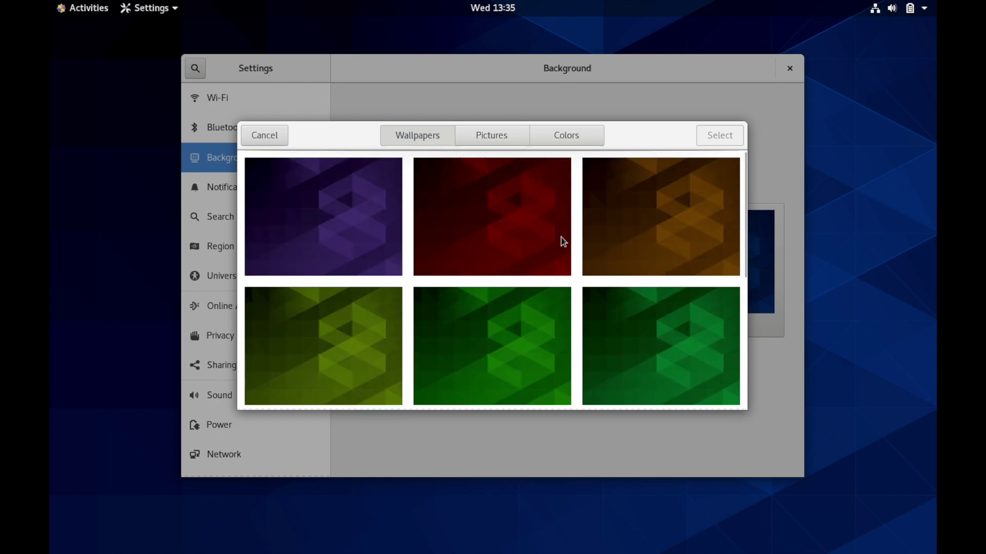
{"action": "scroll", "coordinate": [420, 294], "scroll_direction": "down", "scroll_amount": 5}
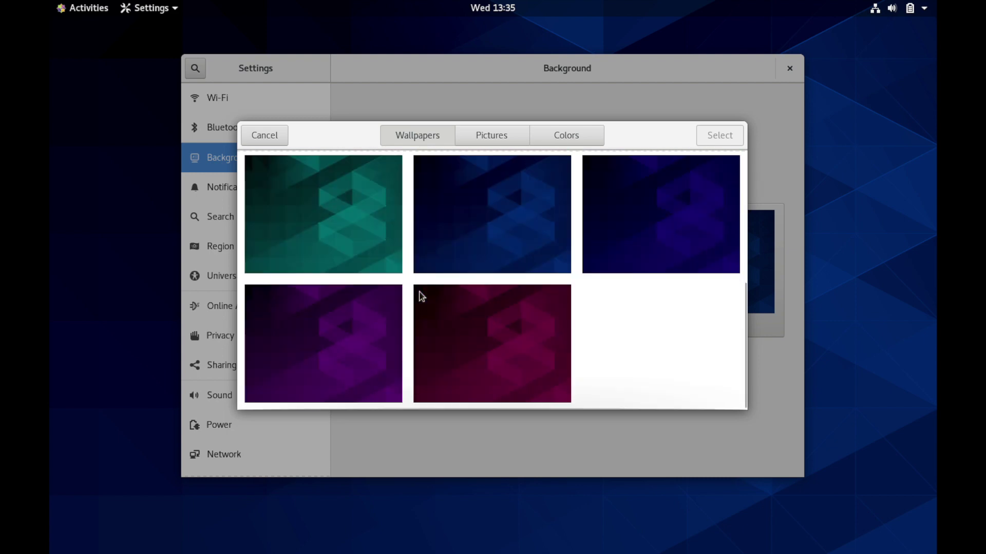
{"action": "double_click", "coordinate": [352, 234]}
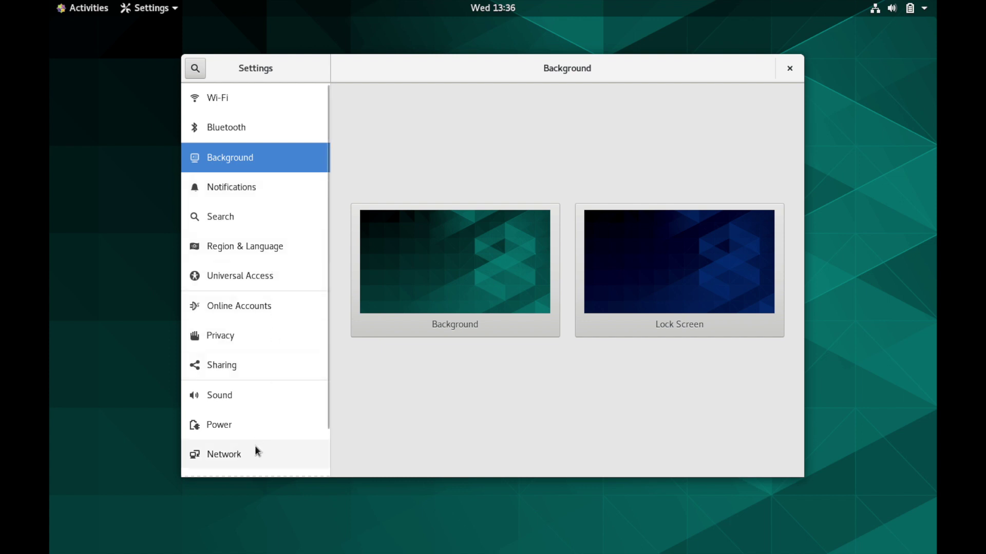
Review the Power and Network settings pages, then close the Settings window.
{"action": "left_click", "coordinate": [239, 425]}
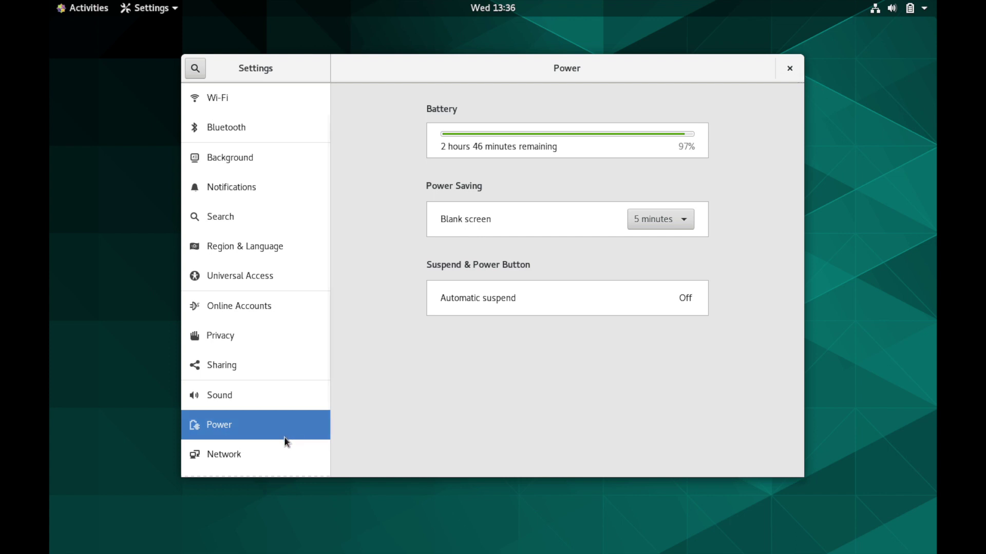
{"action": "left_click", "coordinate": [226, 454]}
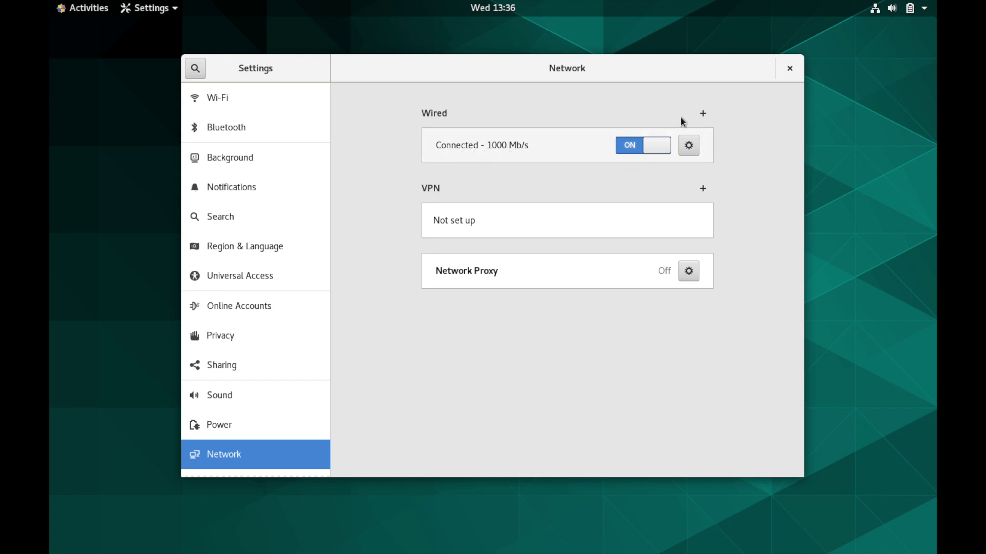
{"action": "left_click", "coordinate": [791, 70]}
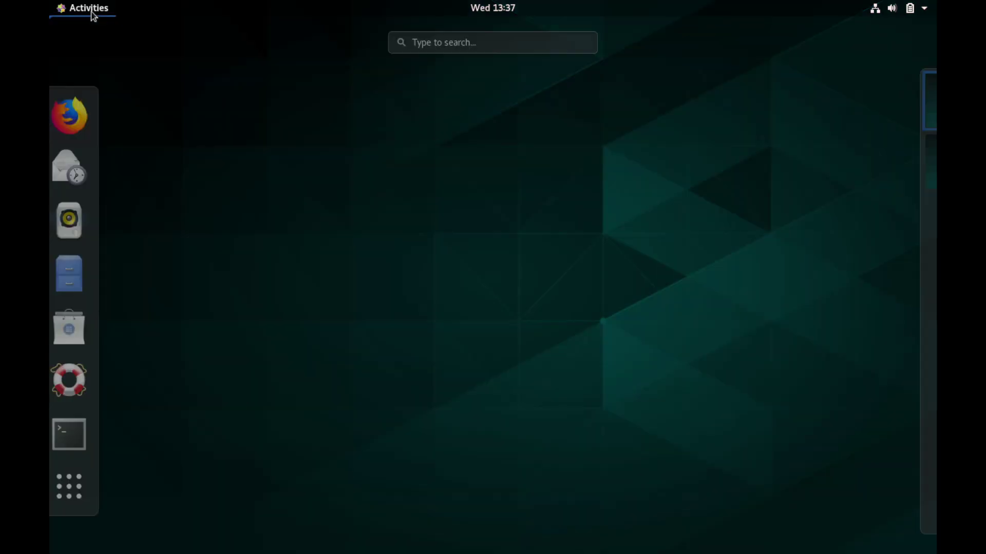
Launch Files from the Activities dock to show the Home folder and its standard folders.
{"action": "left_click", "coordinate": [93, 14]}
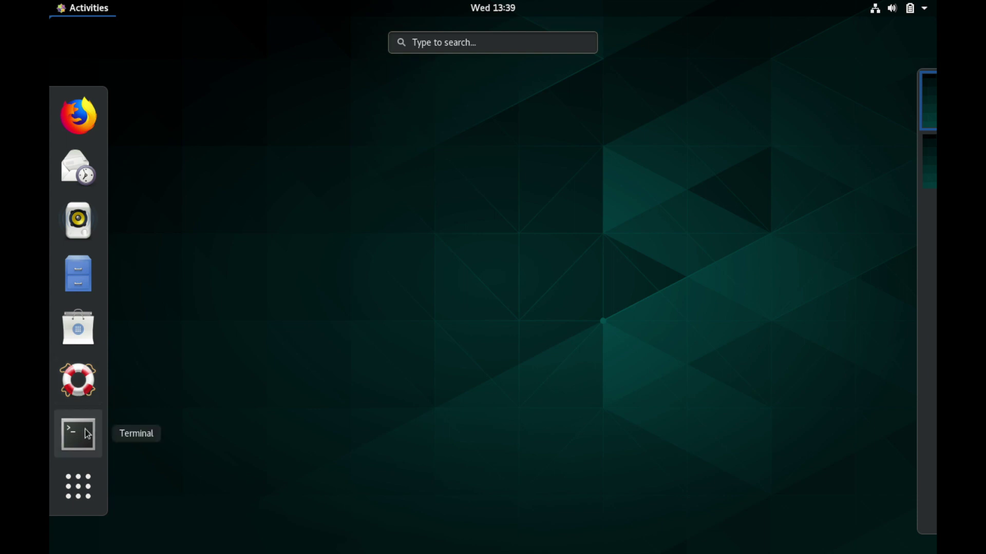
{"action": "left_click", "coordinate": [82, 279]}
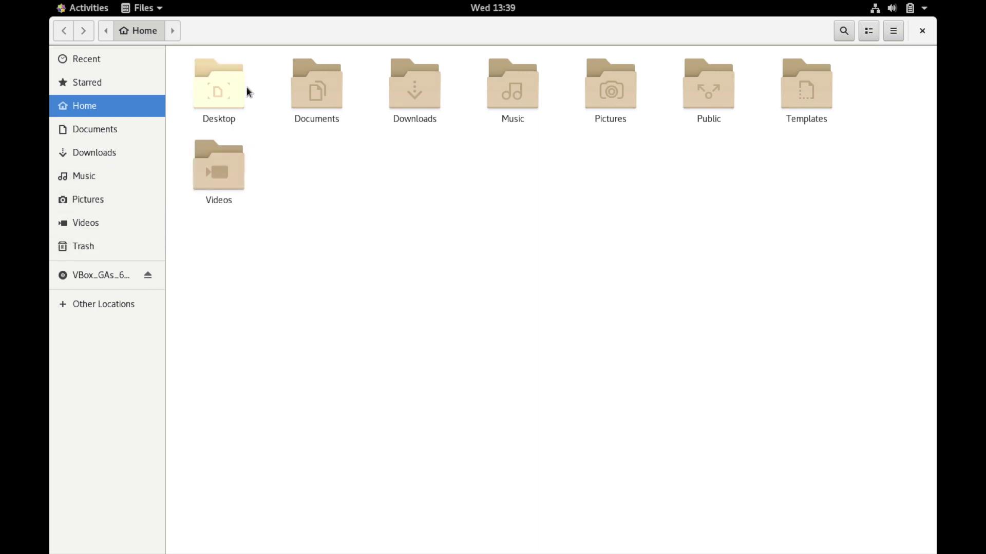
Peek into Downloads and return Home, then open search and list its file-type filters.
{"action": "double_click", "coordinate": [409, 93]}
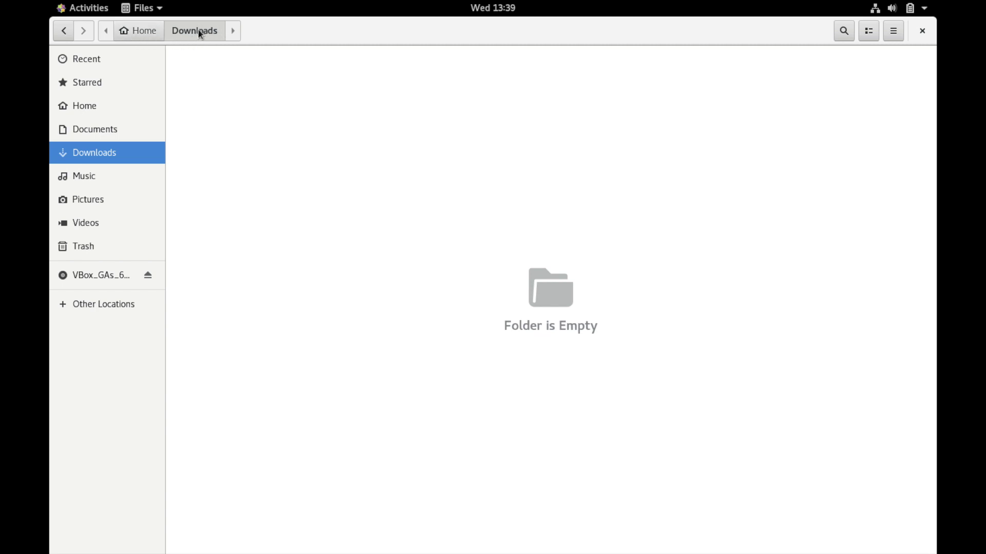
{"action": "left_click", "coordinate": [64, 32]}
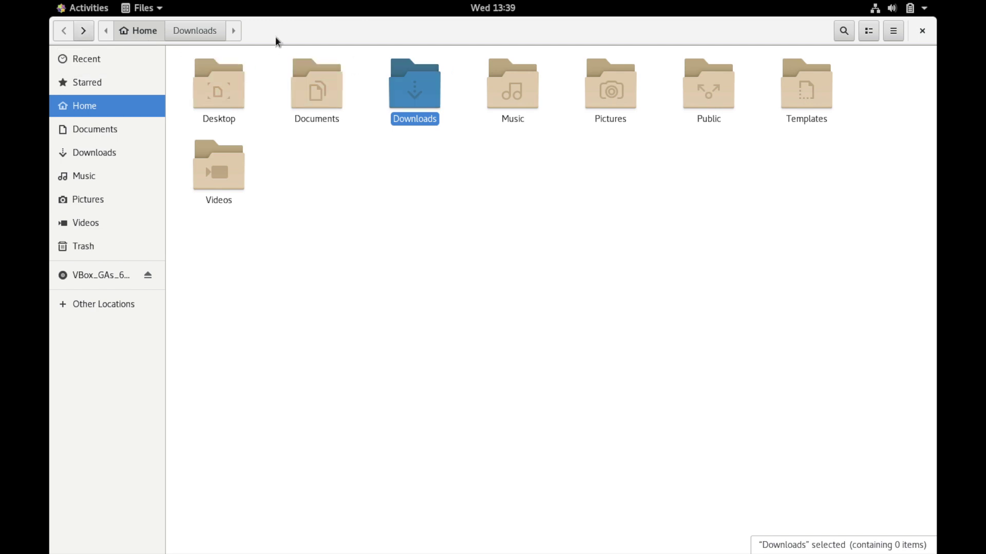
{"action": "left_click", "coordinate": [844, 32]}
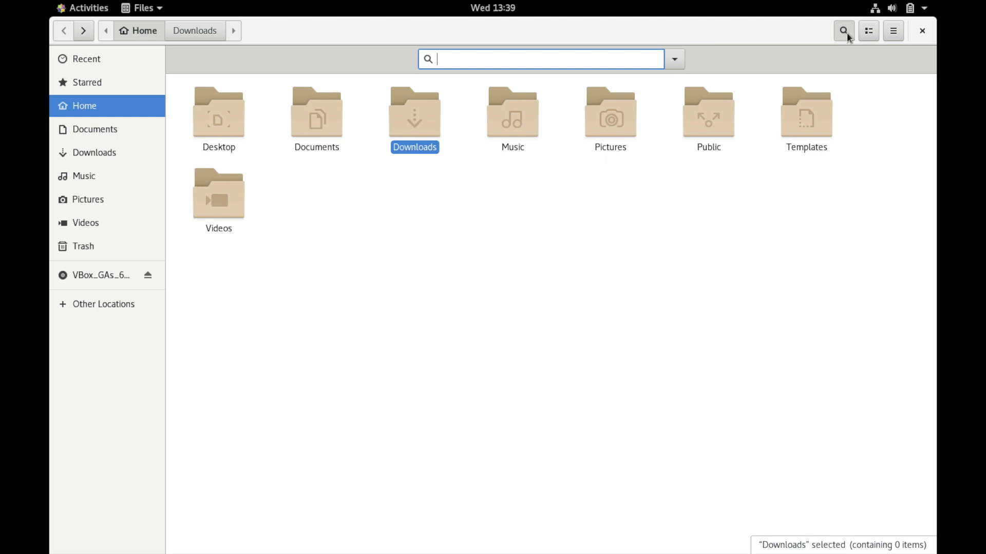
{"action": "left_click", "coordinate": [674, 61]}
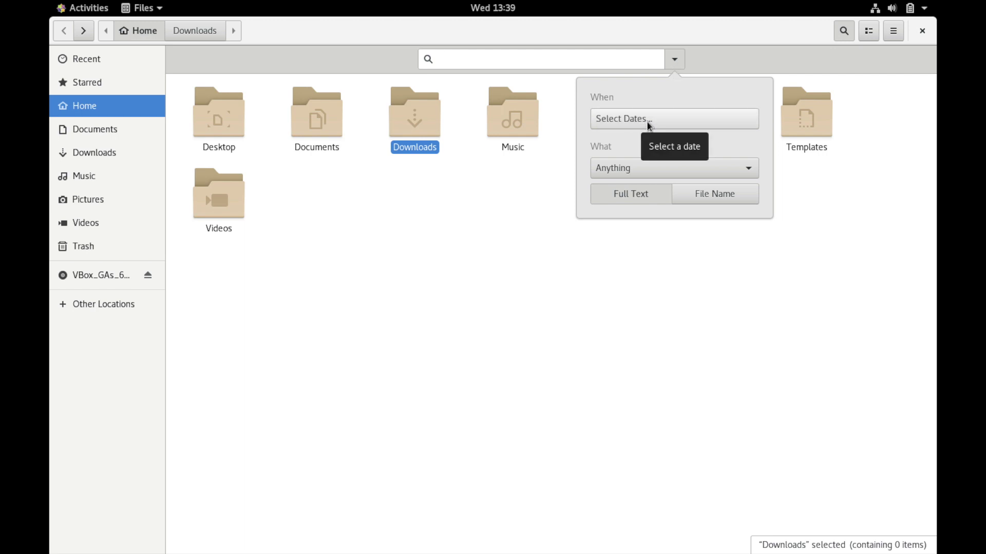
{"action": "left_click", "coordinate": [661, 175]}
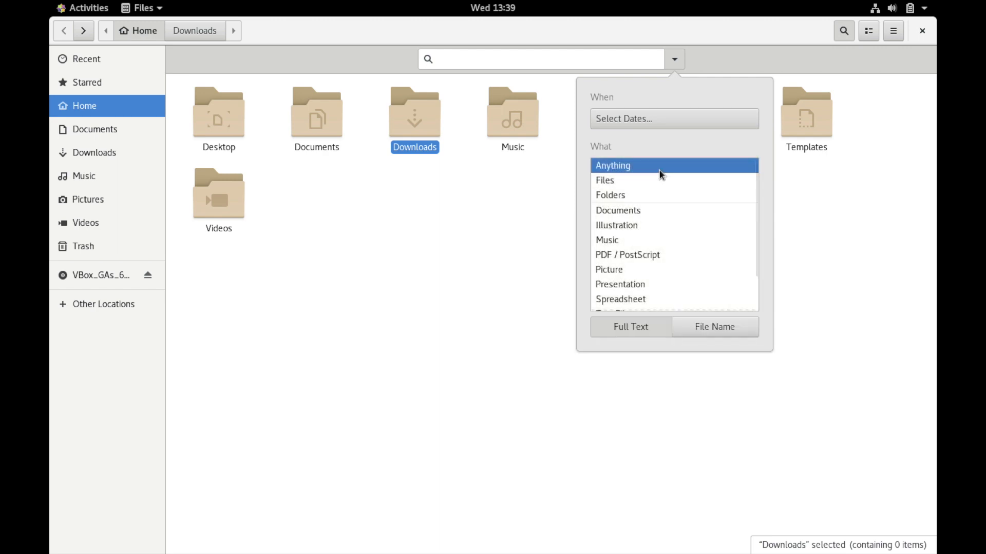
{"action": "scroll", "coordinate": [664, 224], "scroll_direction": "down", "scroll_amount": 1}
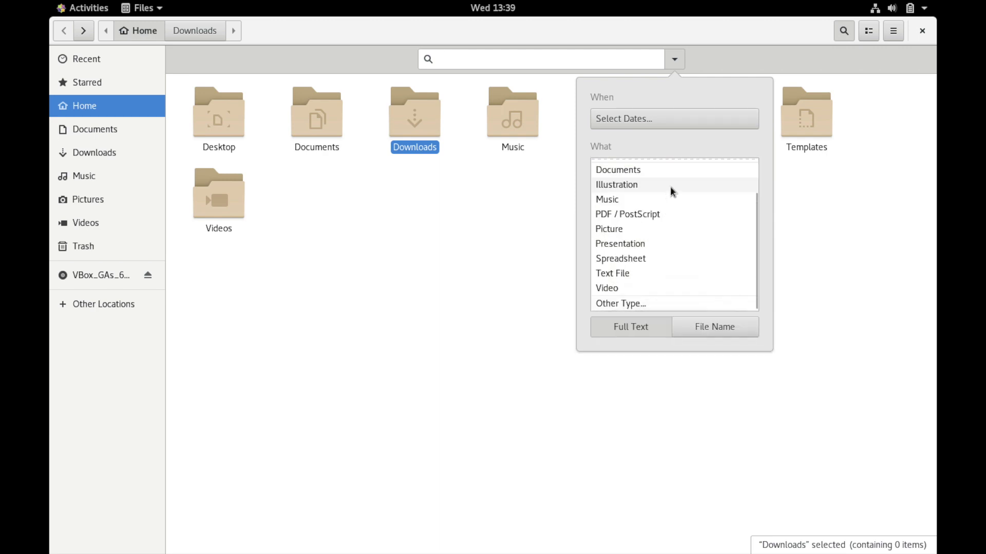
{"action": "scroll", "coordinate": [669, 186], "scroll_direction": "up", "scroll_amount": 1}
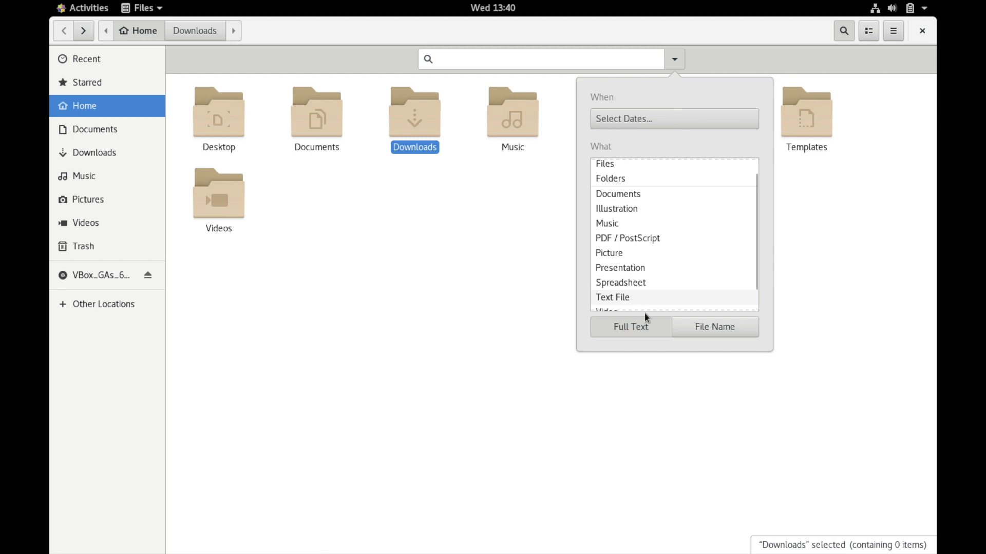
Toggle the Home folder between list and icon views, ending on the icon grid.
{"action": "left_click", "coordinate": [688, 63]}
{"action": "left_click", "coordinate": [868, 31]}
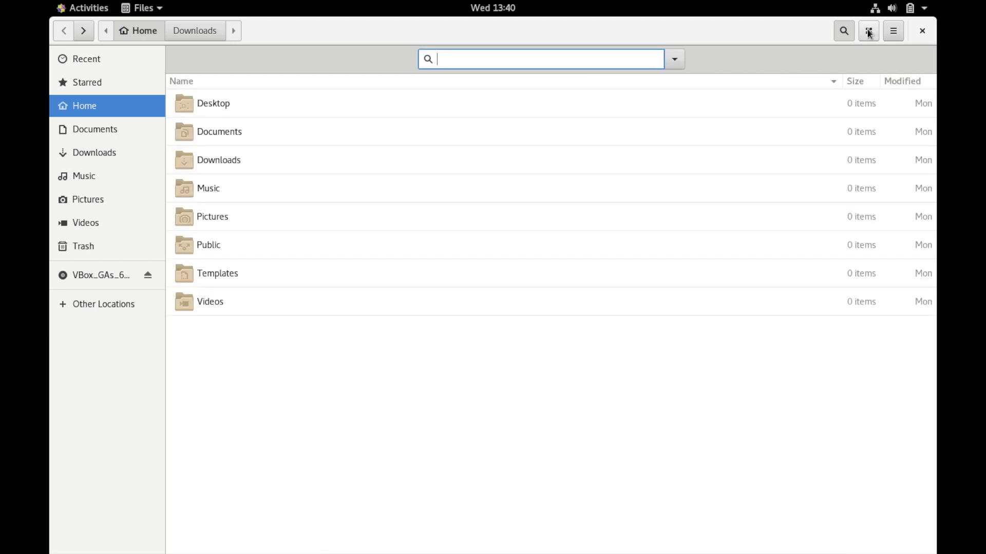
{"action": "left_click", "coordinate": [868, 32]}
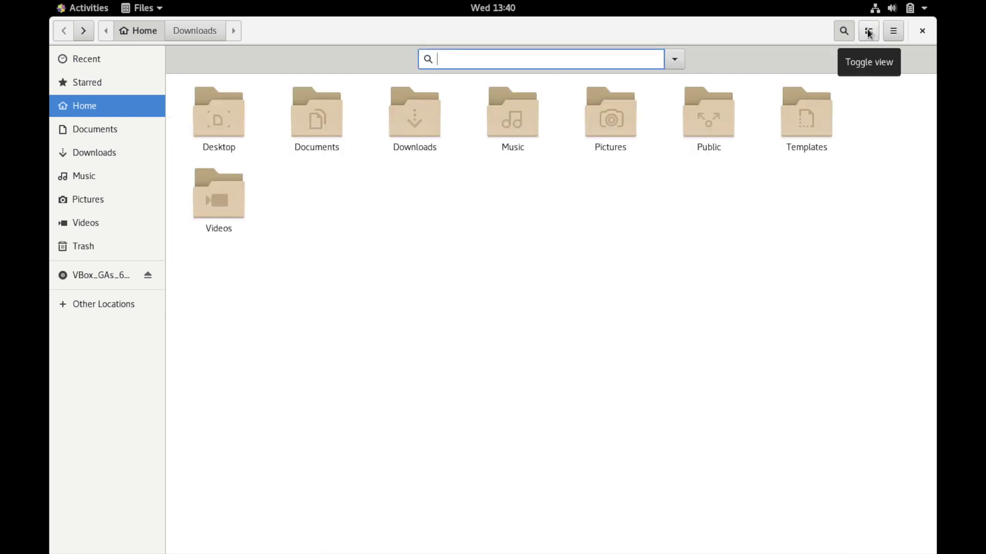
{"action": "left_click", "coordinate": [869, 32]}
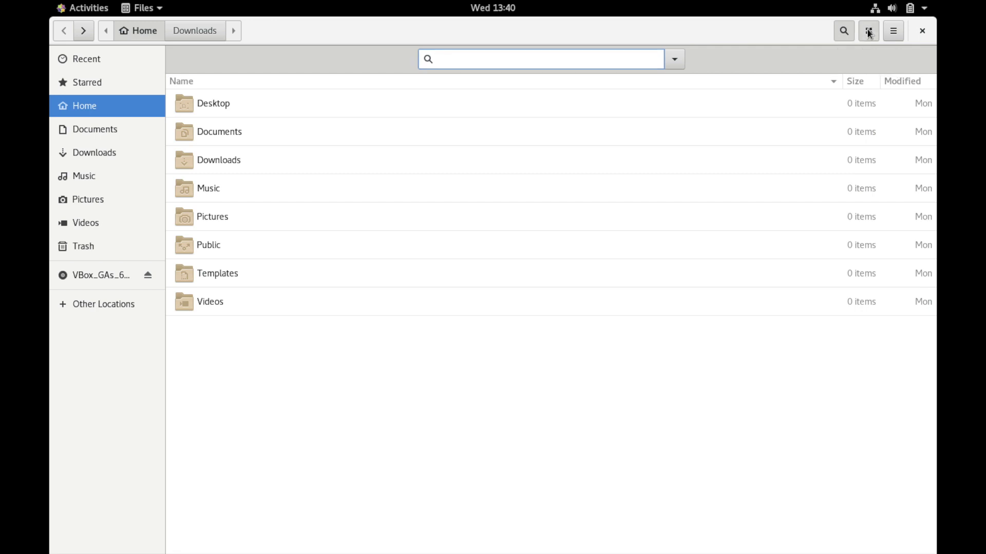
{"action": "left_click", "coordinate": [868, 31]}
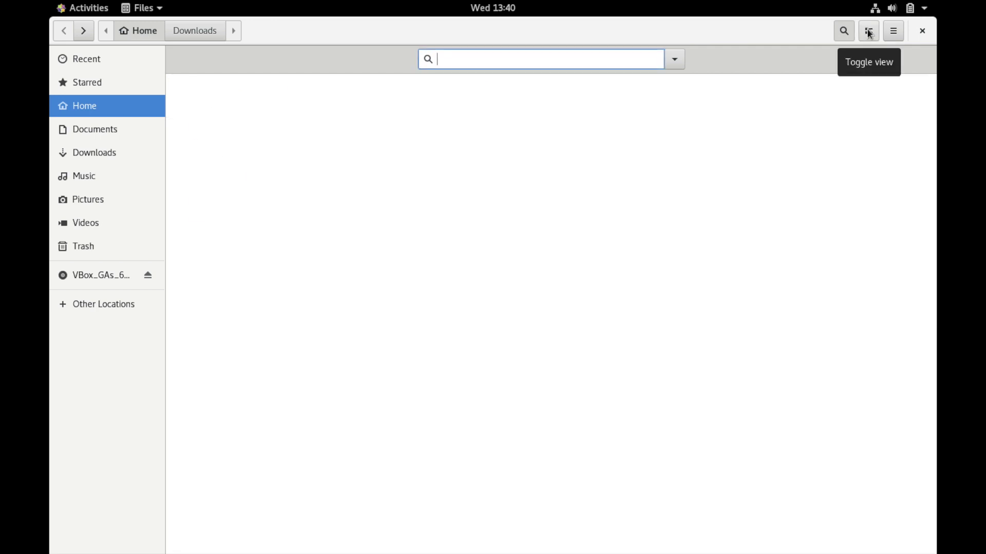
Enlarge the folder icons and reset them to normal size twice, then close Files.
{"action": "left_click", "coordinate": [893, 32]}
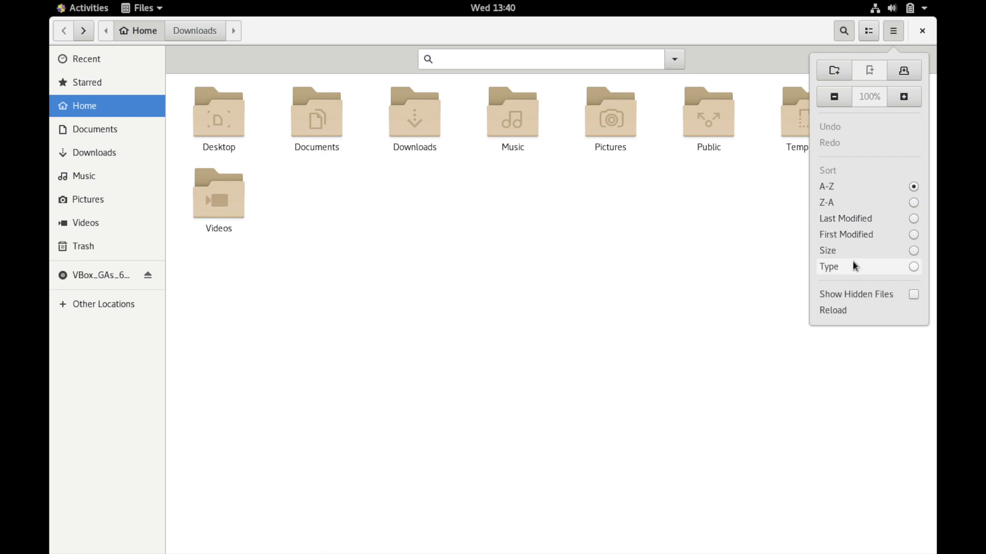
{"action": "left_click", "coordinate": [903, 98]}
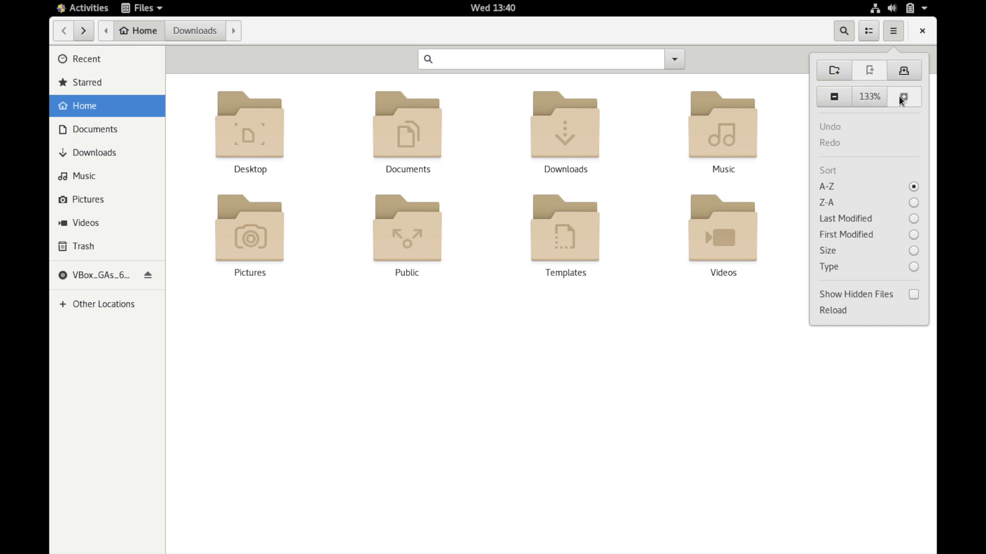
{"action": "left_click", "coordinate": [869, 98]}
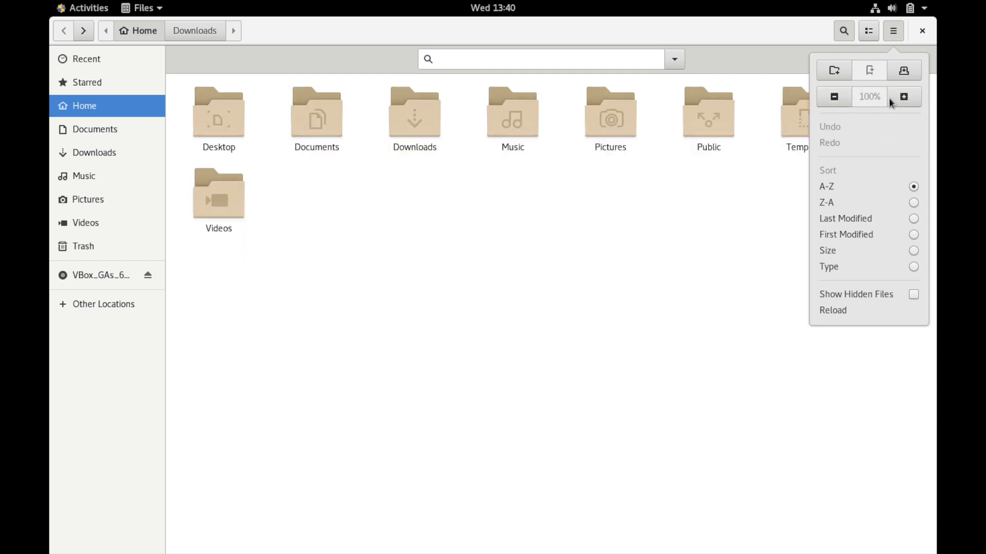
{"action": "left_click", "coordinate": [890, 98]}
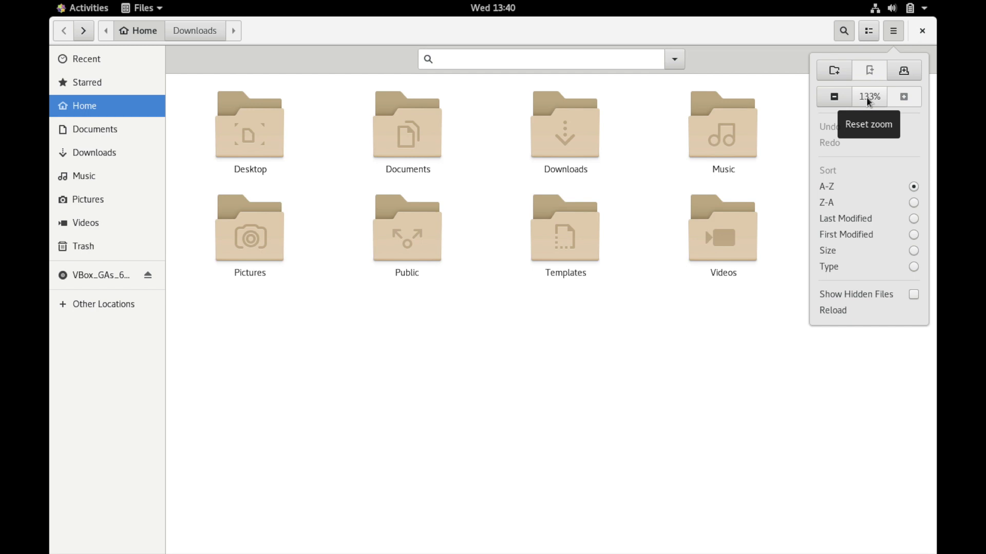
{"action": "left_click", "coordinate": [869, 99]}
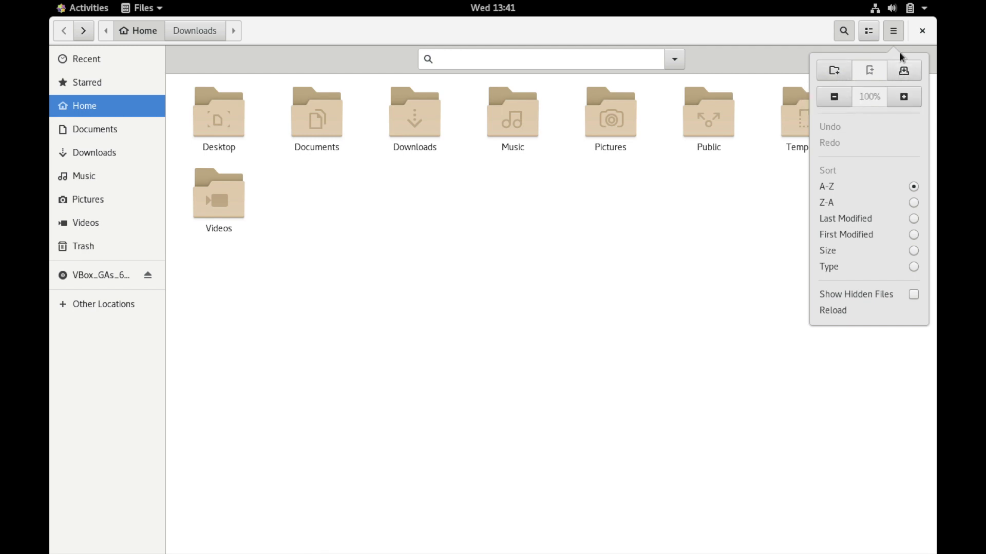
{"action": "left_click", "coordinate": [761, 253]}
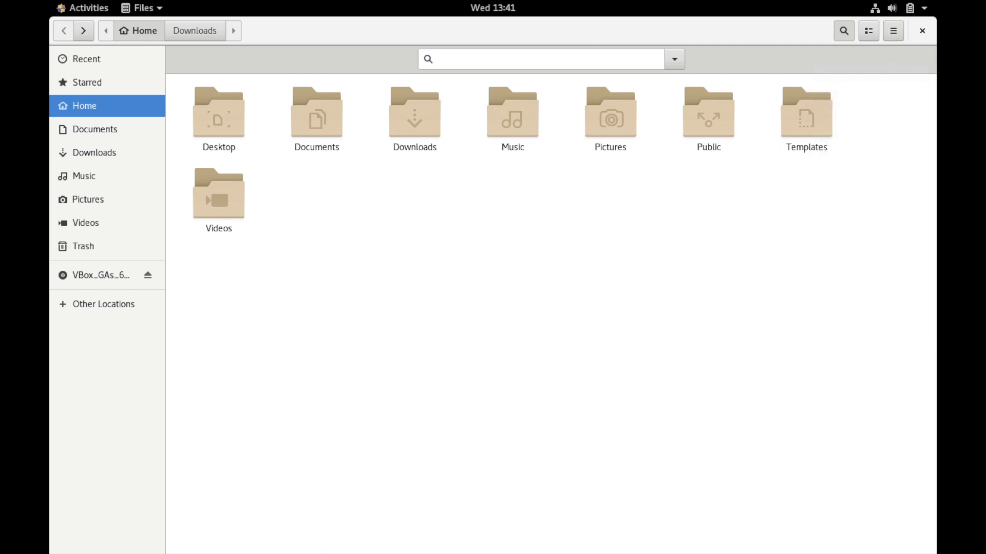
{"action": "left_click", "coordinate": [923, 35]}
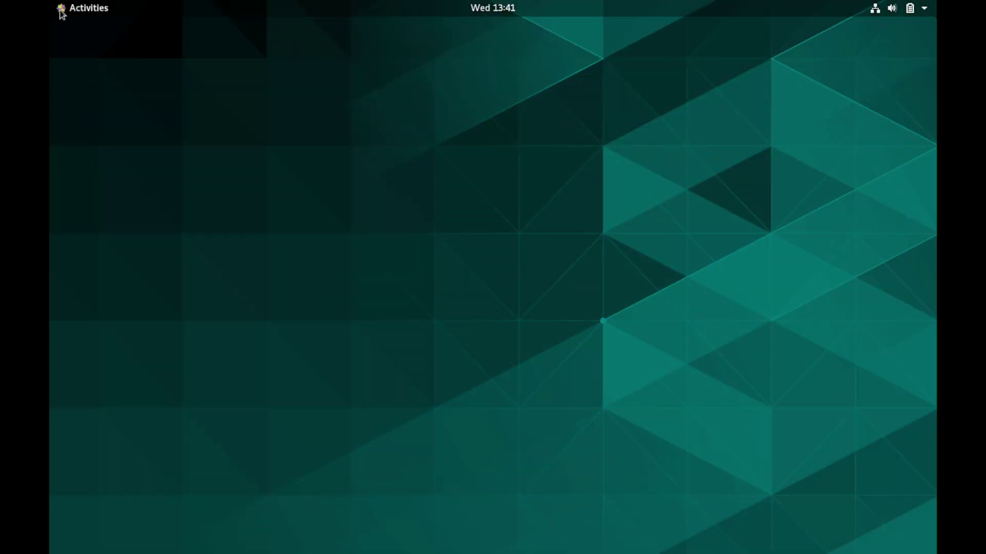
Launch a Terminal from Activities and move its window up and to the left.
{"action": "left_click", "coordinate": [85, 12]}
{"action": "left_click", "coordinate": [77, 434]}
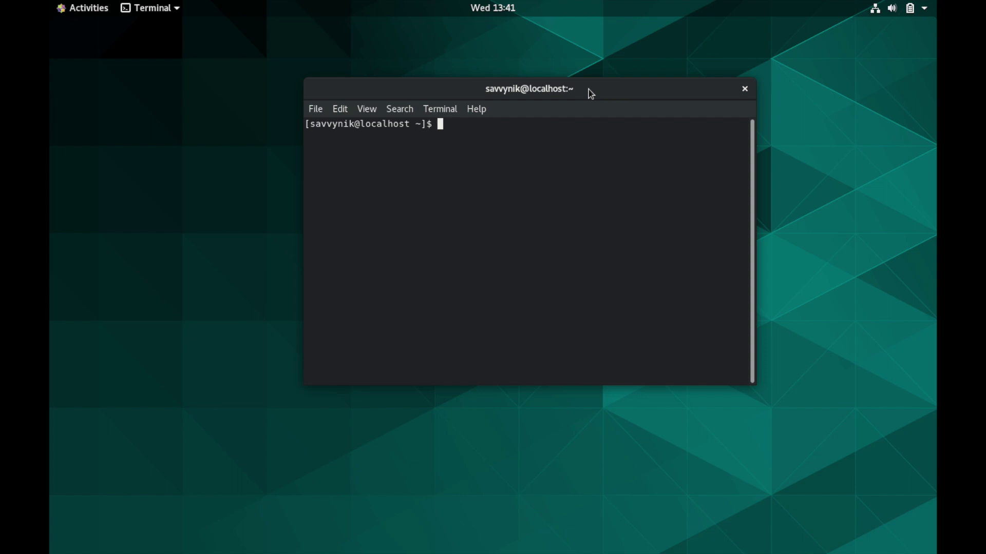
{"action": "left_click_drag", "start_coordinate": [588, 90], "coordinate": [583, 77]}
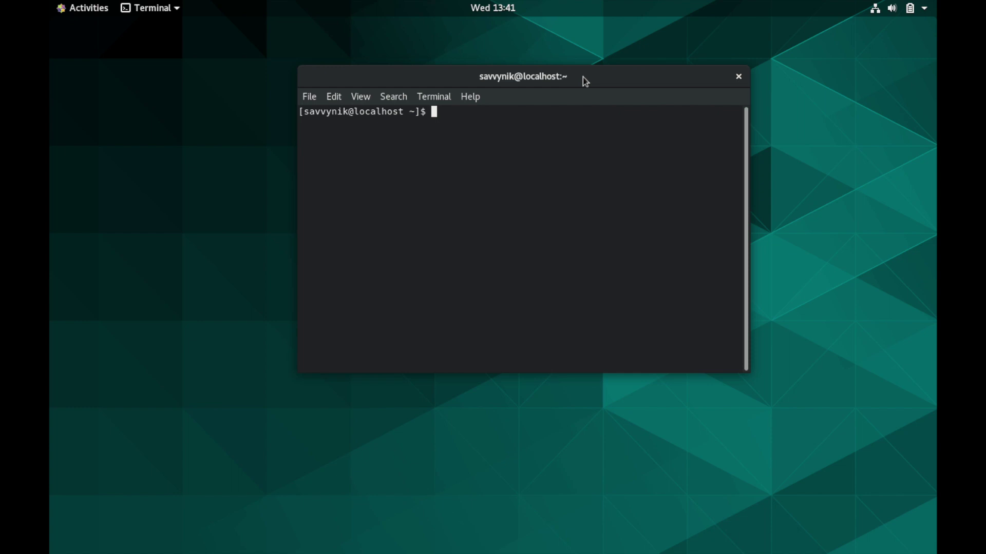
{"action": "left_click_drag", "start_coordinate": [584, 78], "coordinate": [564, 56]}
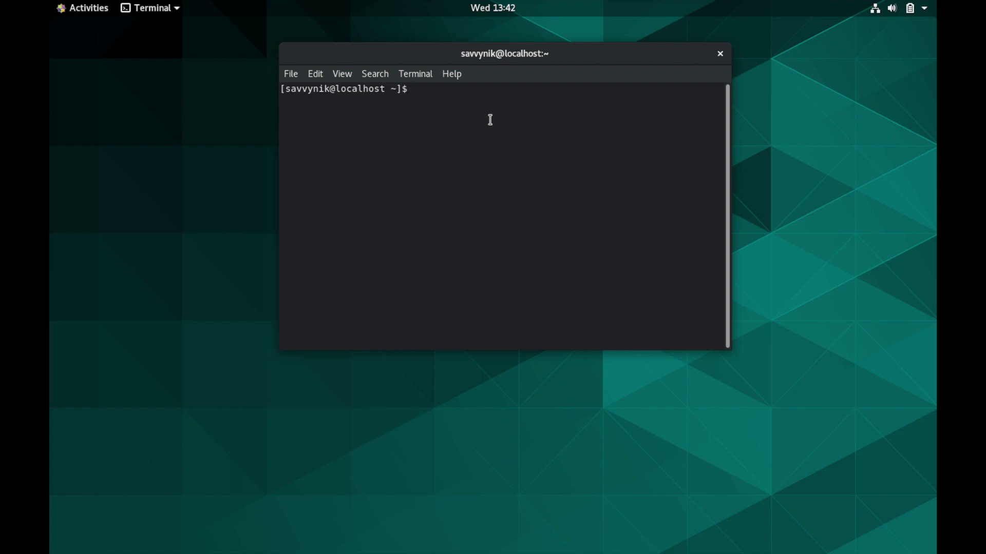
{"action": "left_click_drag", "start_coordinate": [568, 51], "coordinate": [531, 48]}
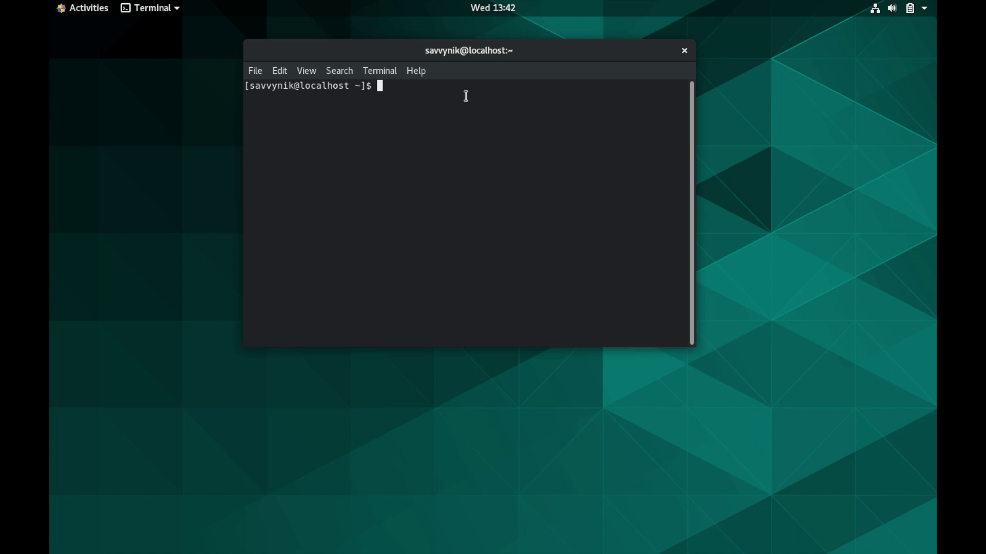
Become root with sudo su, highlight root@localhost in the prompt, and reposition the window.
{"action": "type", "text": "sudo su"}
{"action": "key", "text": "Return"}
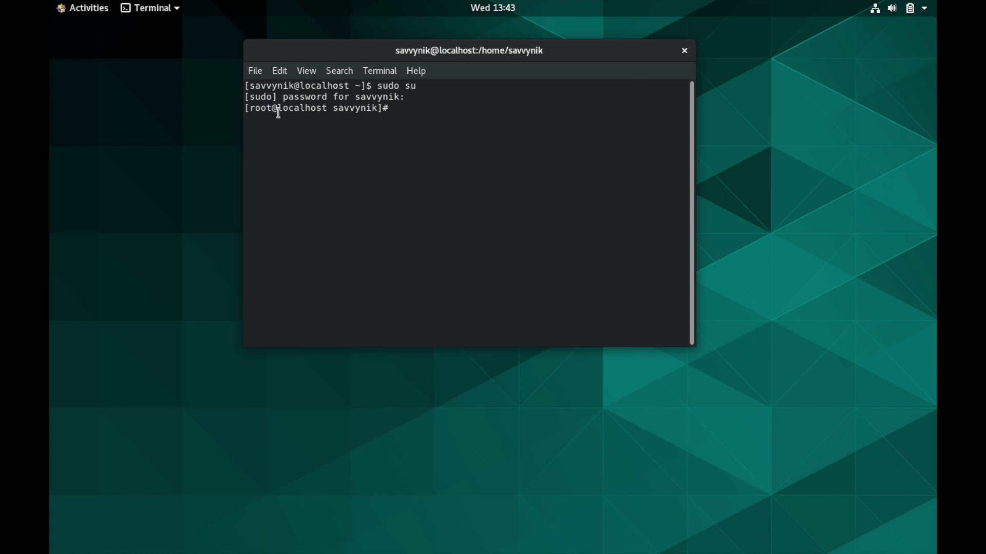
{"action": "left_click_drag", "start_coordinate": [251, 109], "coordinate": [327, 109]}
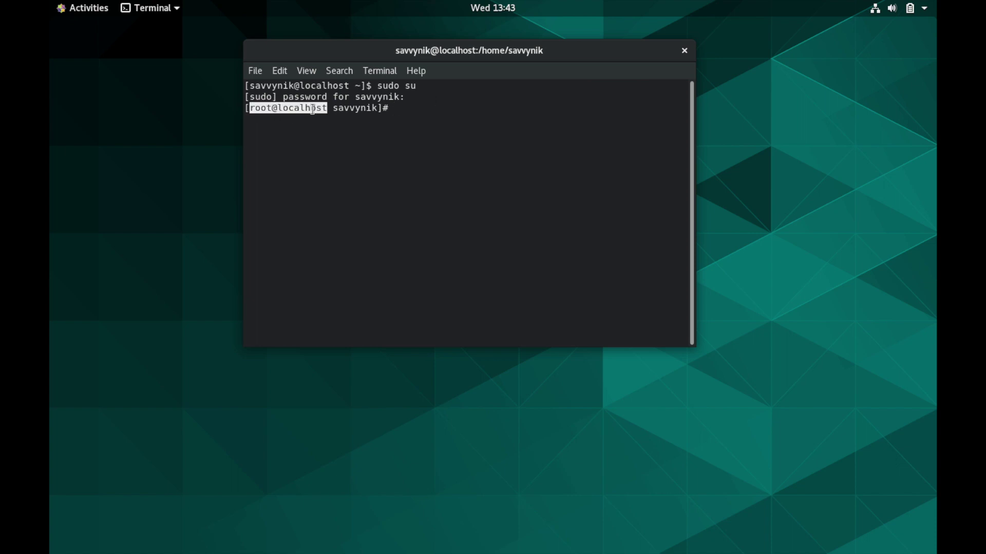
{"action": "left_click", "coordinate": [389, 112]}
{"action": "left_click_drag", "start_coordinate": [272, 106], "coordinate": [248, 106]}
{"action": "left_click", "coordinate": [283, 109]}
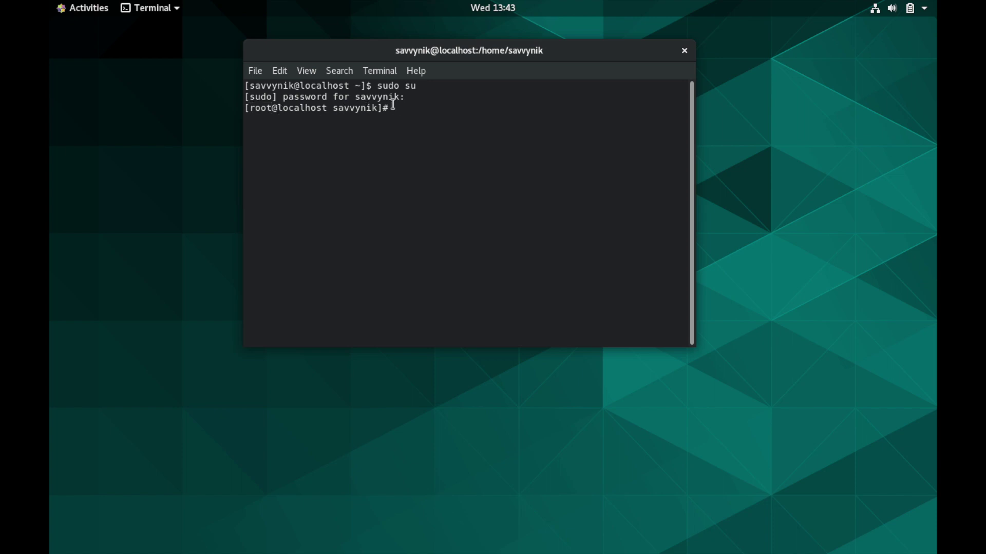
{"action": "double_click", "coordinate": [329, 106]}
{"action": "left_click", "coordinate": [360, 107]}
{"action": "left_click_drag", "start_coordinate": [385, 60], "coordinate": [577, 42]}
Change into Desktop, confirm it is empty with ls, and start the vi file.cpp command.
{"action": "type", "text": "cd D"}
{"action": "key", "text": "Tab"}
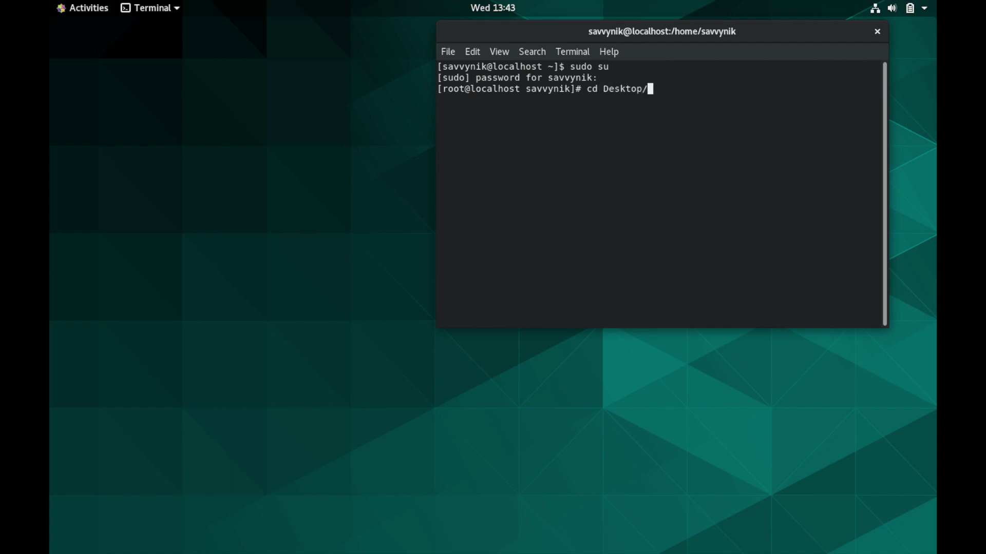
{"action": "key", "text": "Return"}
{"action": "type", "text": "ls"}
{"action": "key", "text": "Return"}
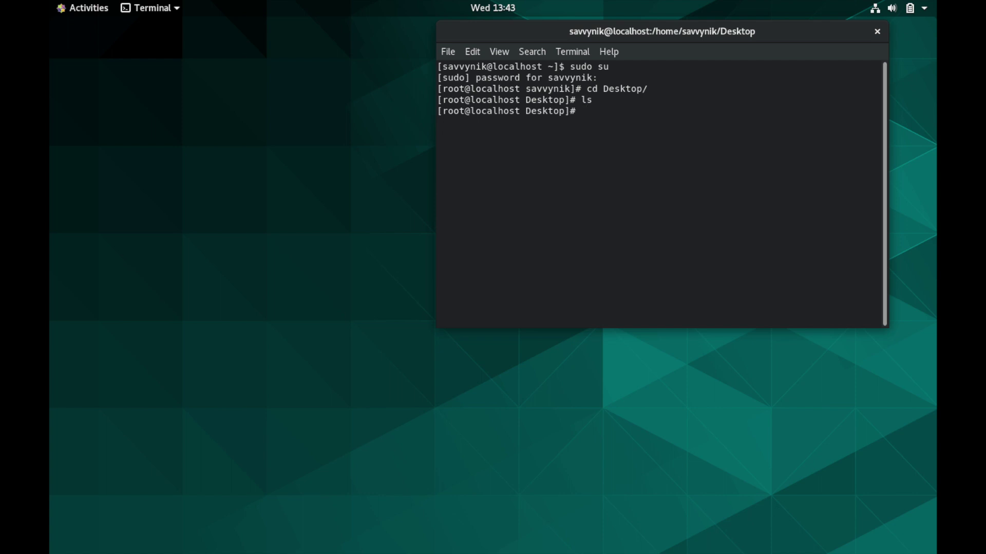
{"action": "type", "text": "m"}
{"action": "key", "text": "BackSpace"}
{"action": "type", "text": "vi file.cpp"}
Write 'Test' into file.cpp in vi, save and quit with :wq, and reposition the terminal.
{"action": "key", "text": "Return"}
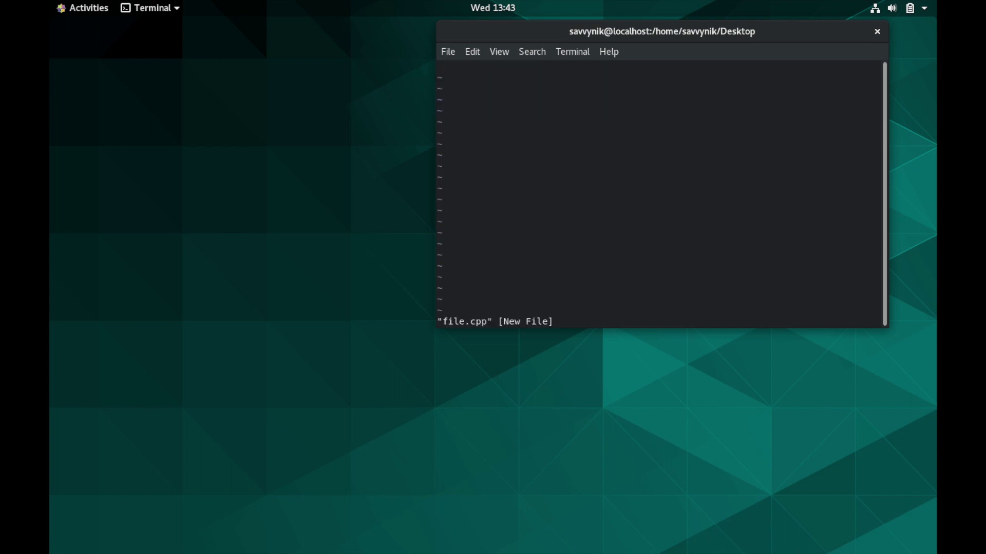
{"action": "type", "text": "i"}
{"action": "type", "text": "T"}
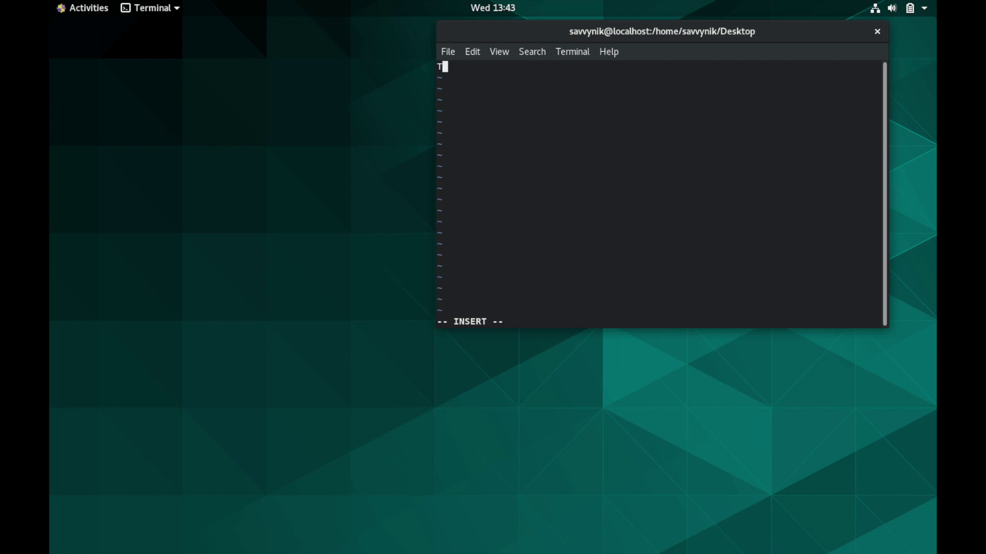
{"action": "type", "text": "est"}
{"action": "key", "text": "Escape"}
{"action": "type", "text": ":wq"}
{"action": "key", "text": "Return"}
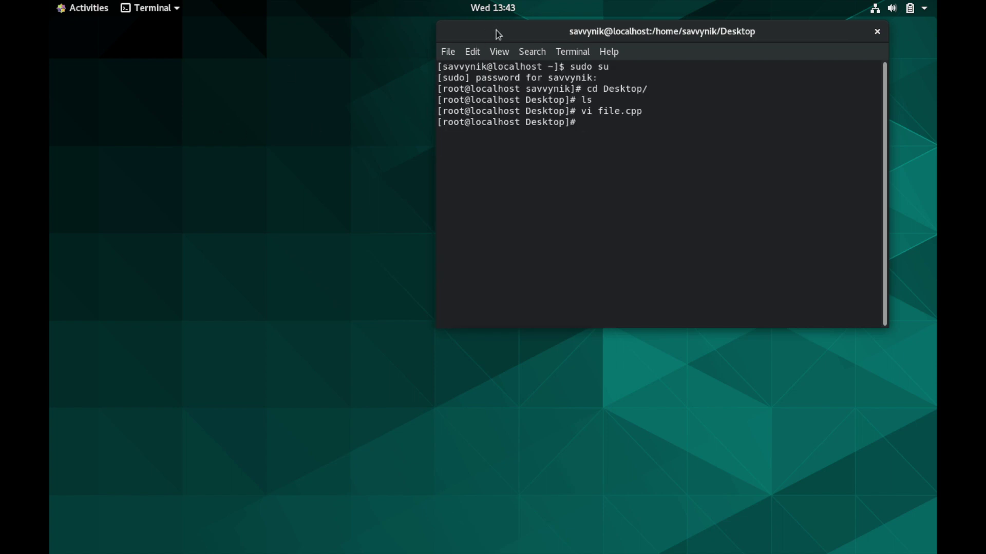
{"action": "left_click_drag", "start_coordinate": [497, 33], "coordinate": [468, 93]}
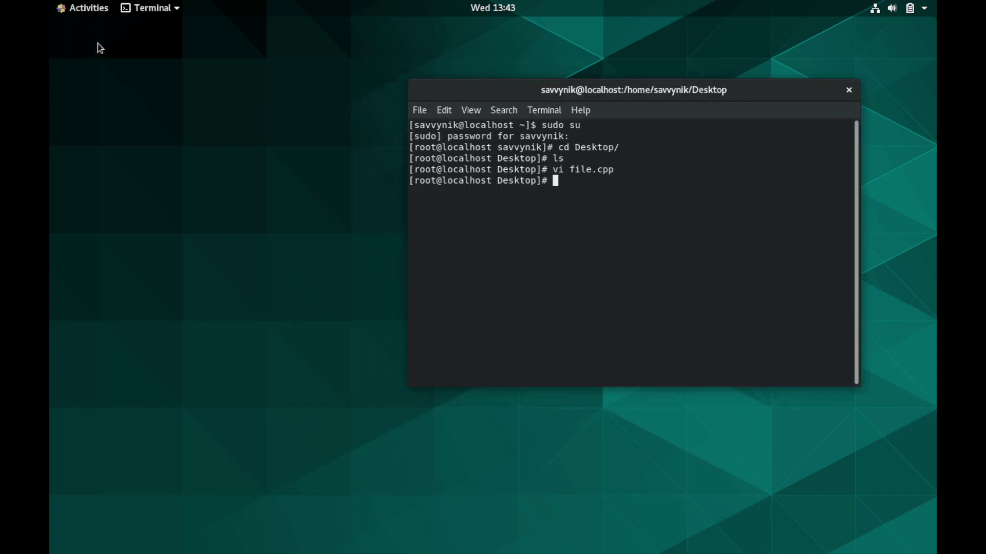
{"action": "left_click", "coordinate": [84, 9]}
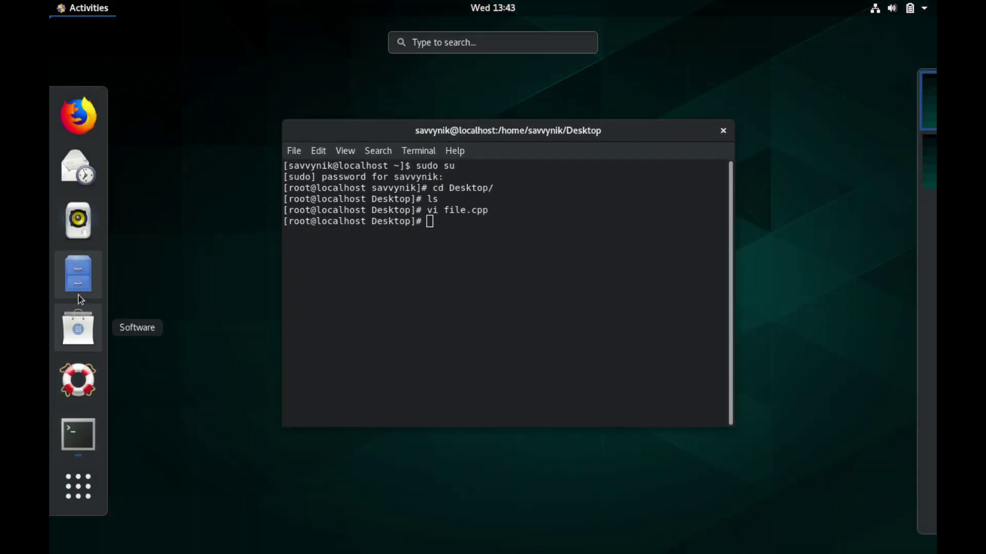
Open the Desktop folder in Files, shrink it beside the terminal, and try dragging file.cpp out.
{"action": "left_click", "coordinate": [79, 272]}
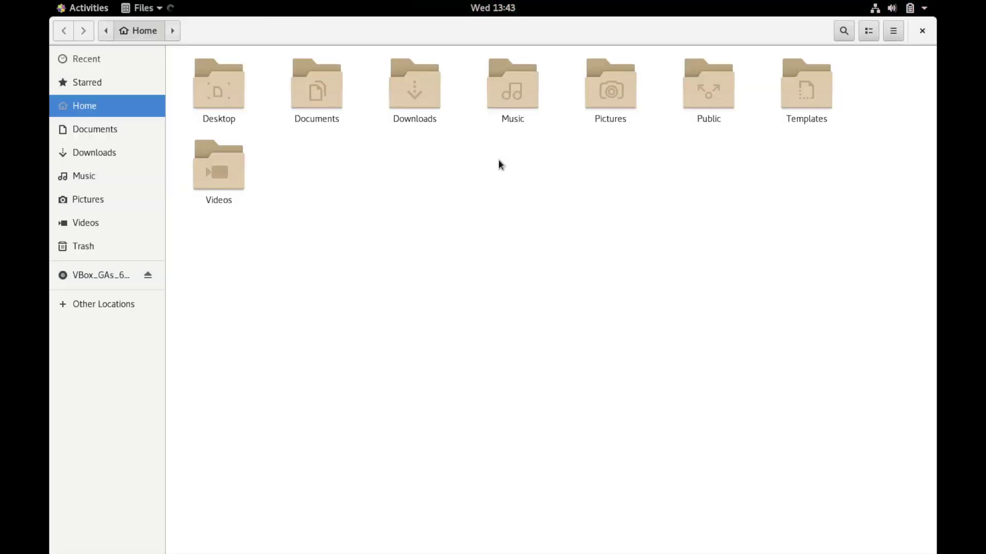
{"action": "left_click", "coordinate": [212, 91]}
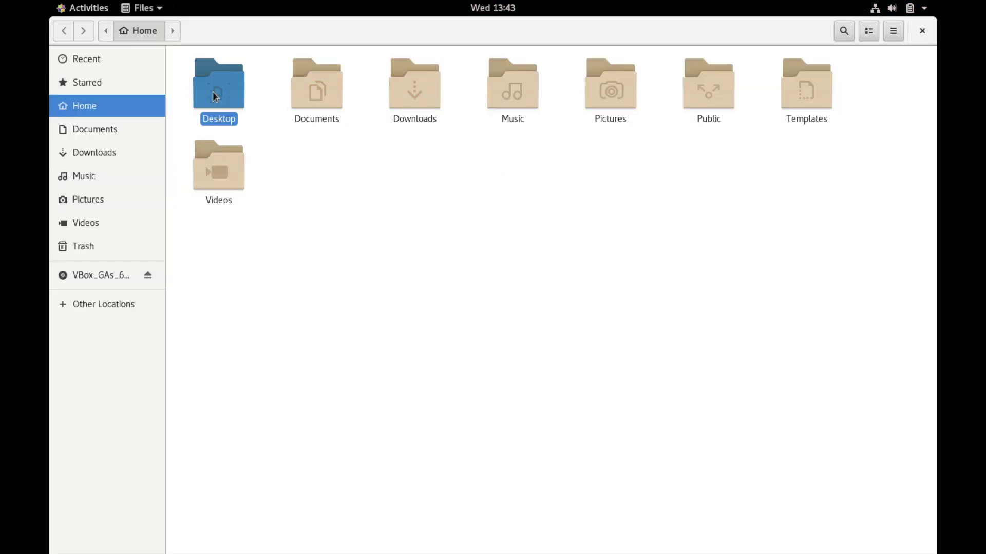
{"action": "double_click", "coordinate": [213, 94]}
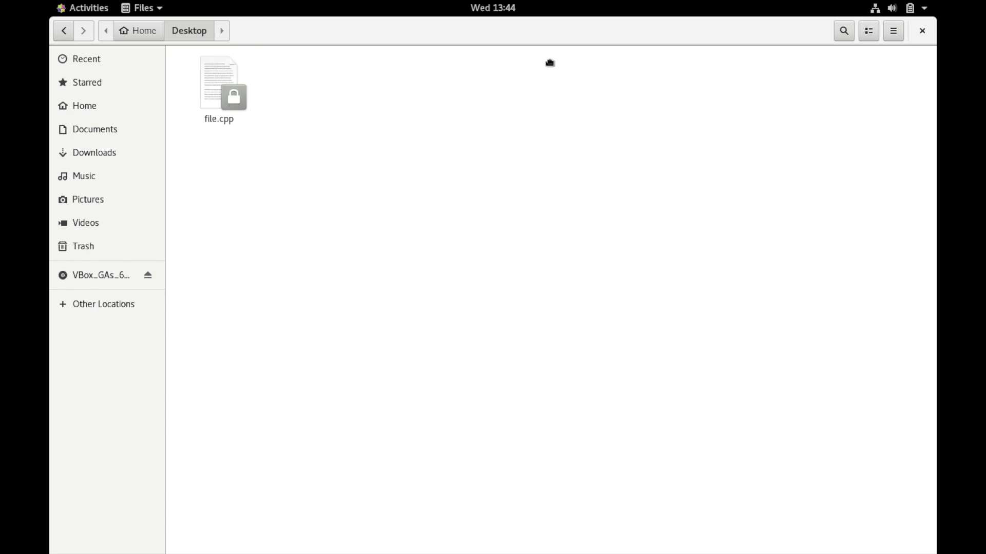
{"action": "key", "text": "super+Down"}
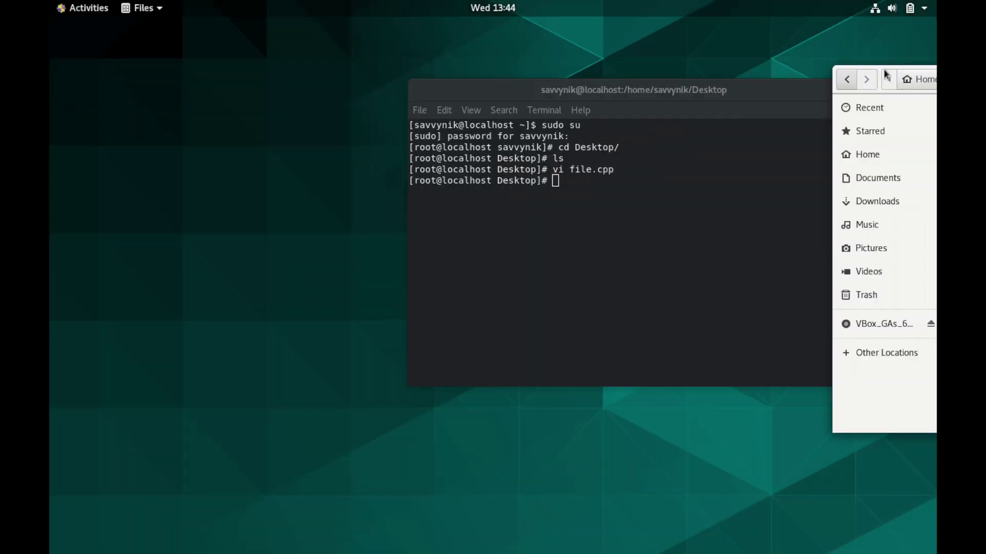
{"action": "left_click_drag", "start_coordinate": [869, 69], "coordinate": [654, 62]}
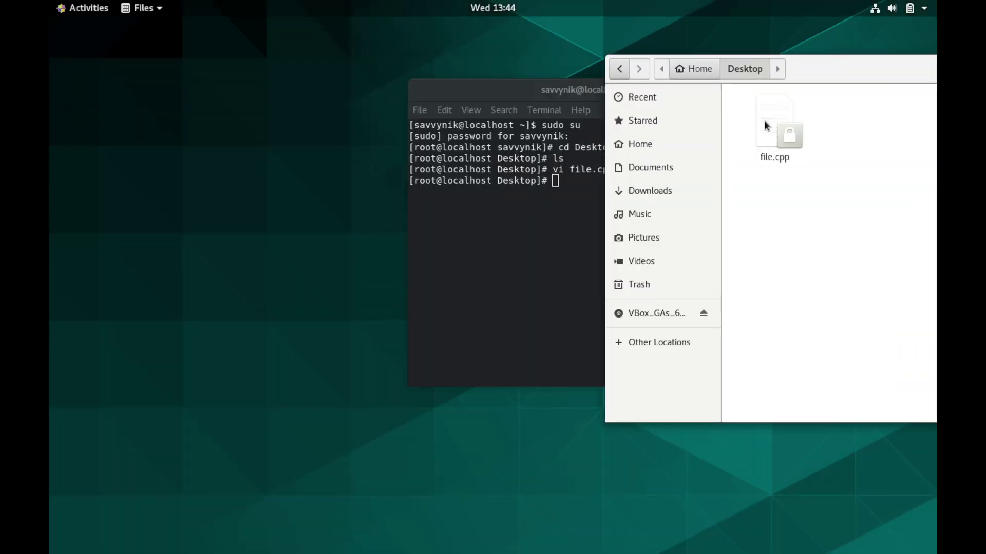
{"action": "left_click_drag", "start_coordinate": [764, 120], "coordinate": [216, 149]}
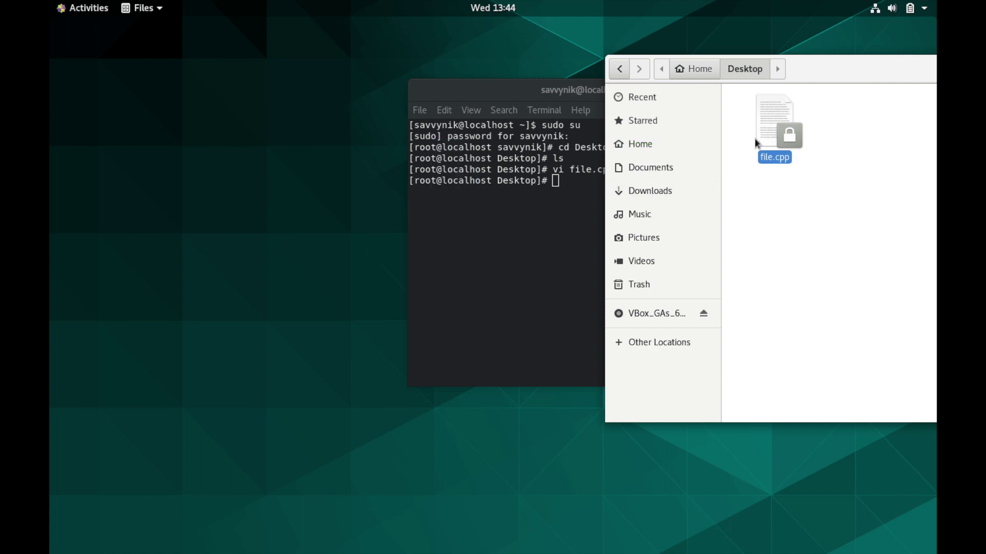
{"action": "left_click_drag", "start_coordinate": [775, 125], "coordinate": [200, 160]}
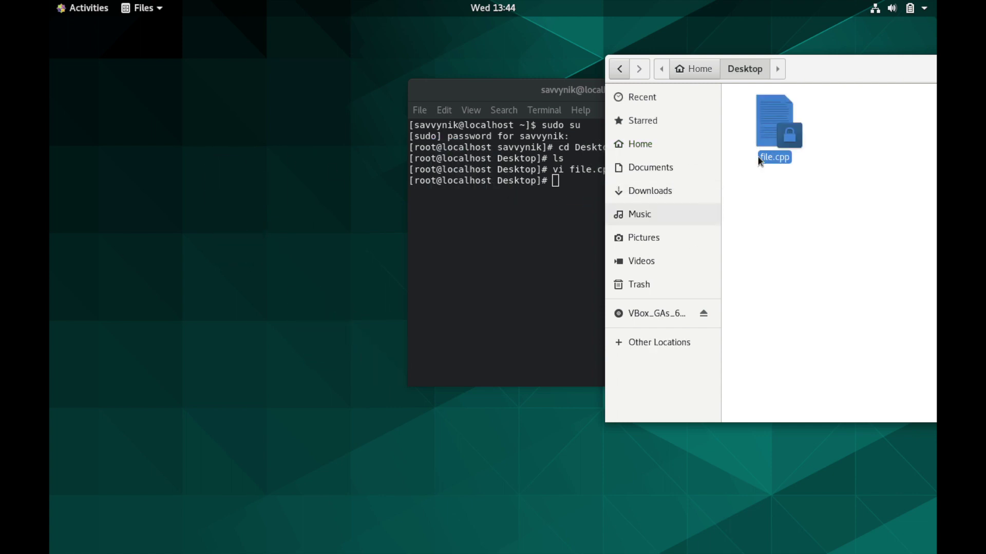
Exit the root shell and list the home and Desktop folders as the regular user.
{"action": "left_click", "coordinate": [575, 216]}
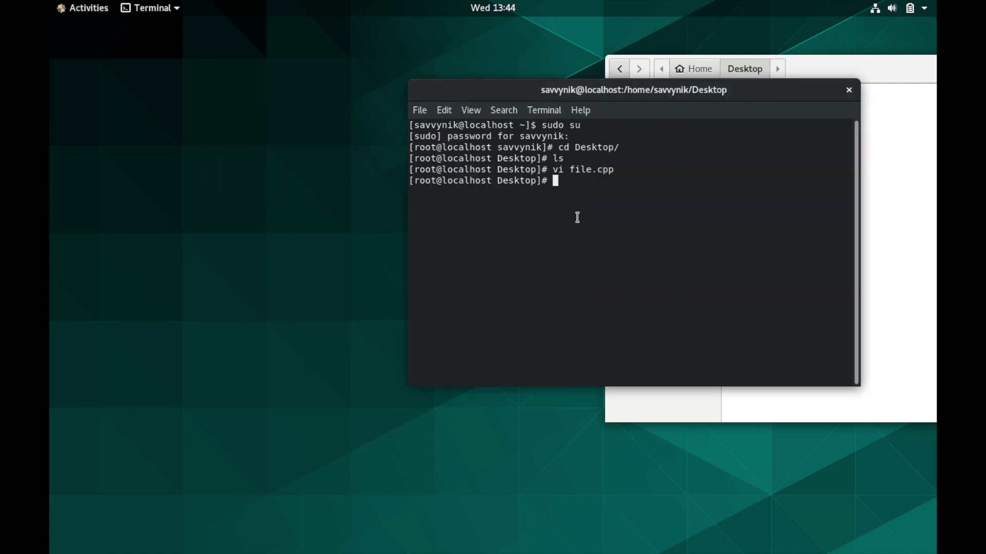
{"action": "type", "text": "exit"}
{"action": "key", "text": "Return"}
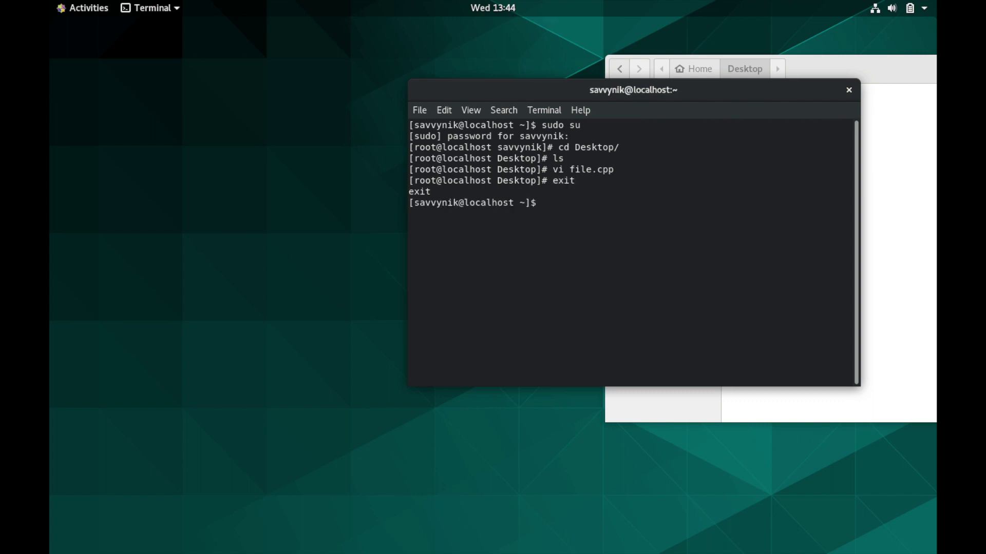
{"action": "type", "text": "ls"}
{"action": "key", "text": "Return"}
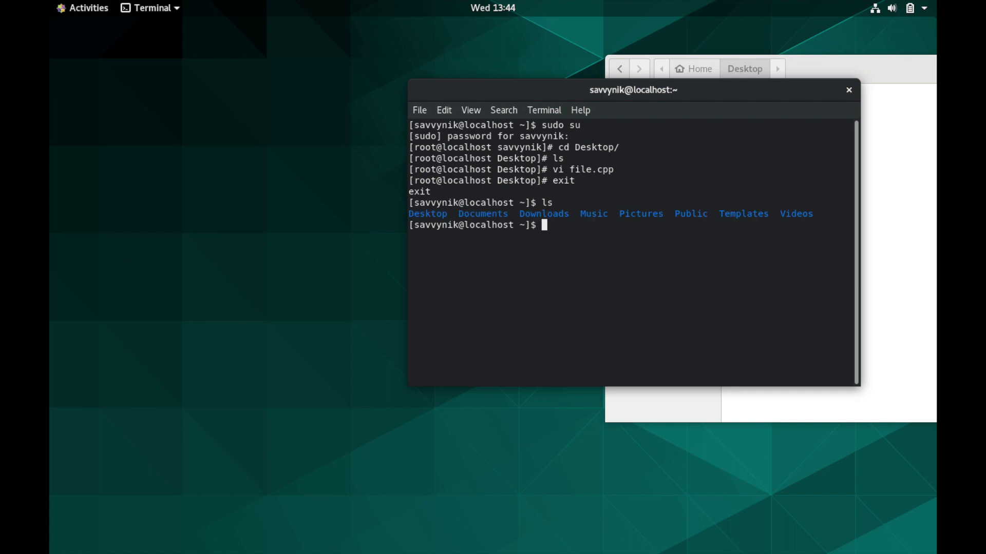
{"action": "type", "text": "cd Desktop/"}
{"action": "key", "text": "Return"}
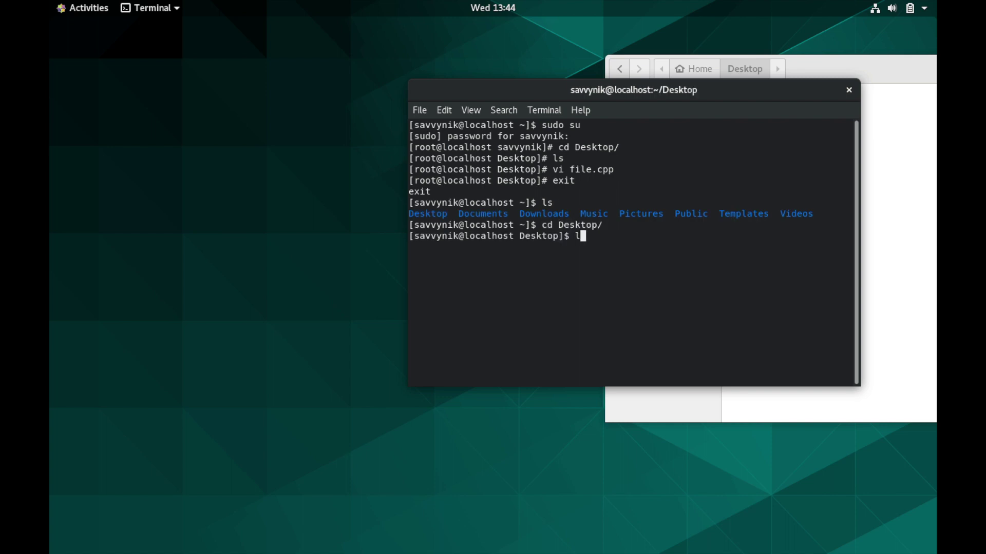
{"action": "type", "text": "ls"}
{"action": "key", "text": "Return"}
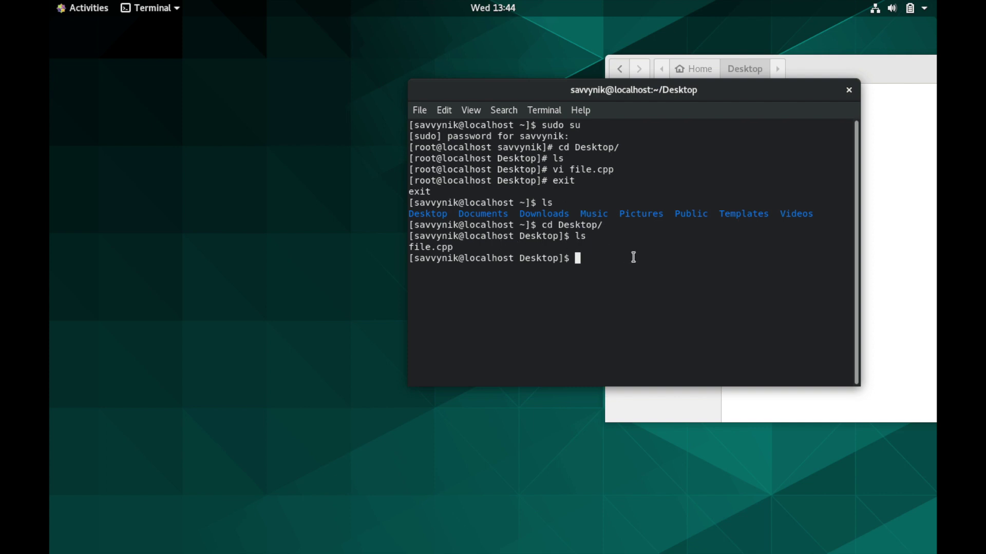
Create file2.cpp in vi containing 'Test', saving with :w and quitting with :q.
{"action": "type", "text": "vi file2.cpp"}
{"action": "key", "text": "Return"}
{"action": "type", "text": "iTest"}
{"action": "key", "text": "Escape"}
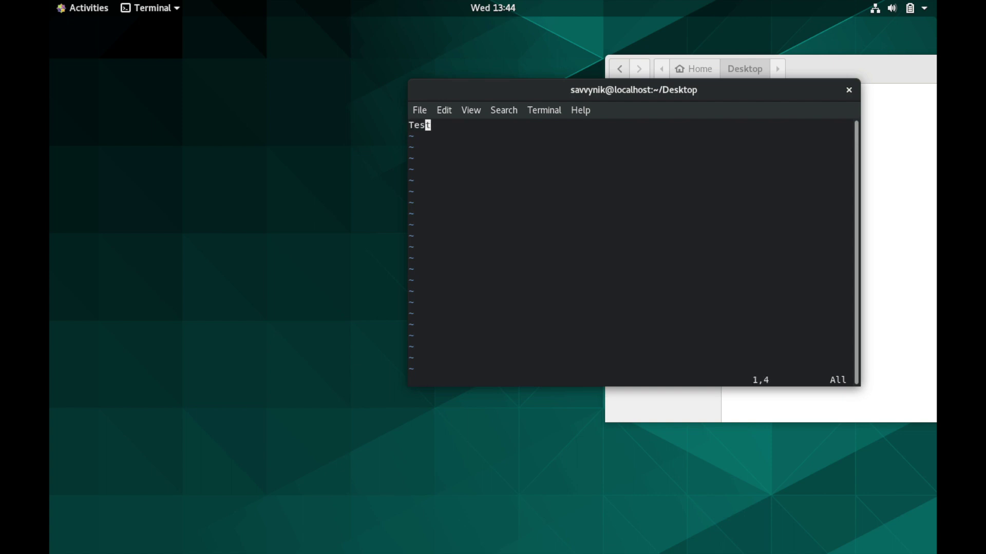
{"action": "type", "text": ":w"}
{"action": "key", "text": "Return"}
{"action": "type", "text": ":q"}
{"action": "key", "text": "Return"}
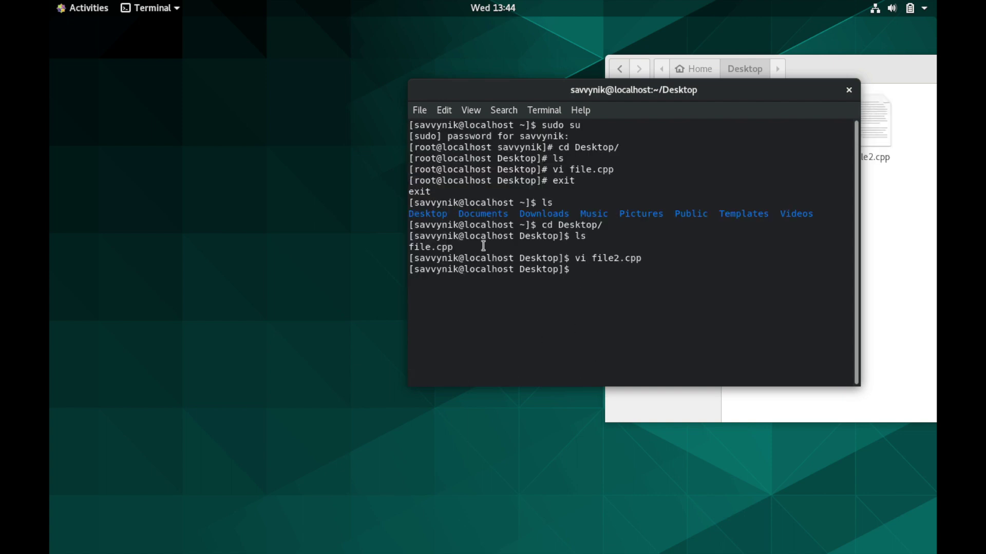
Move the terminal aside, try dropping file2.cpp onto the desktop, and centre the Files window.
{"action": "left_click_drag", "start_coordinate": [553, 111], "coordinate": [382, 75]}
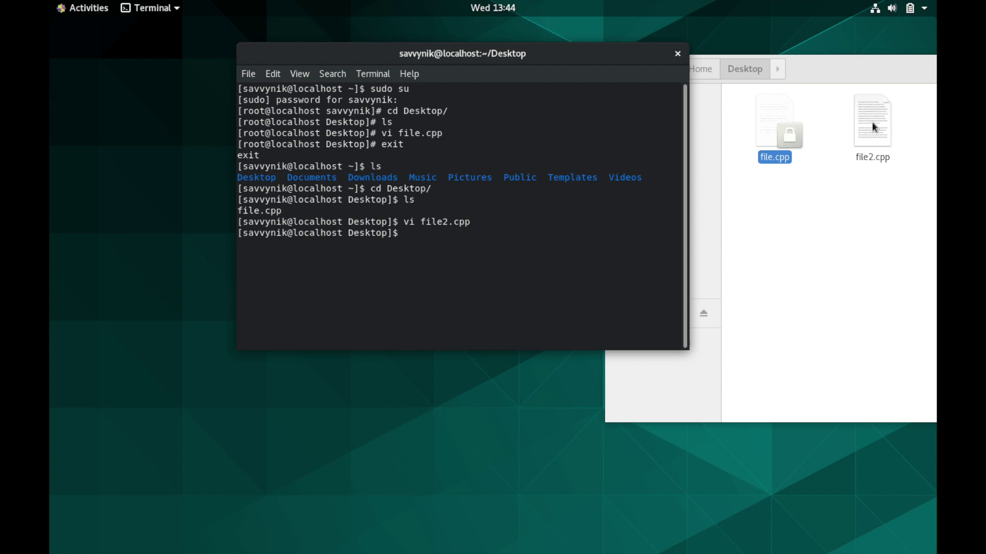
{"action": "left_click", "coordinate": [785, 131]}
{"action": "left_click", "coordinate": [829, 183]}
{"action": "left_click_drag", "start_coordinate": [874, 123], "coordinate": [877, 190]}
{"action": "left_click_drag", "start_coordinate": [523, 334], "coordinate": [326, 415]}
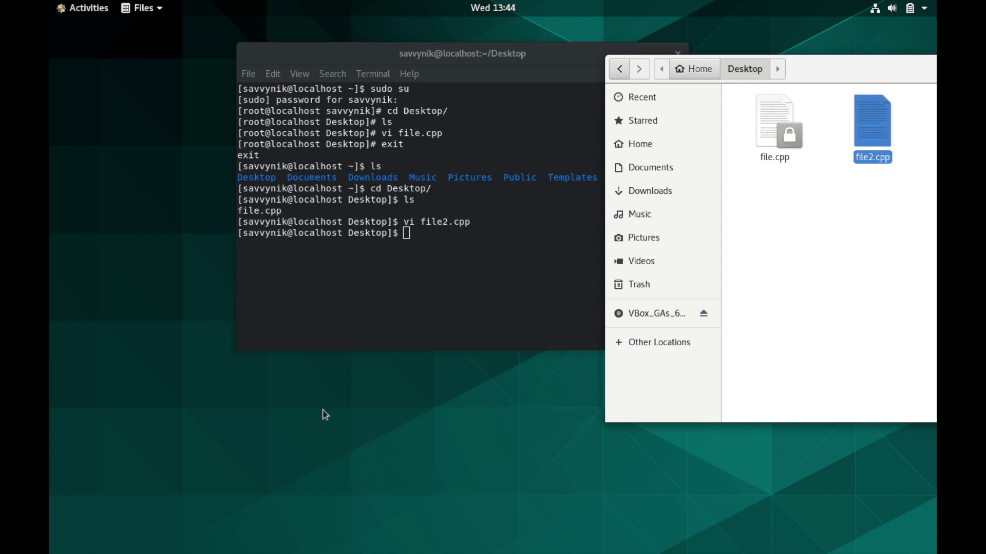
{"action": "left_click_drag", "start_coordinate": [821, 68], "coordinate": [478, 66]}
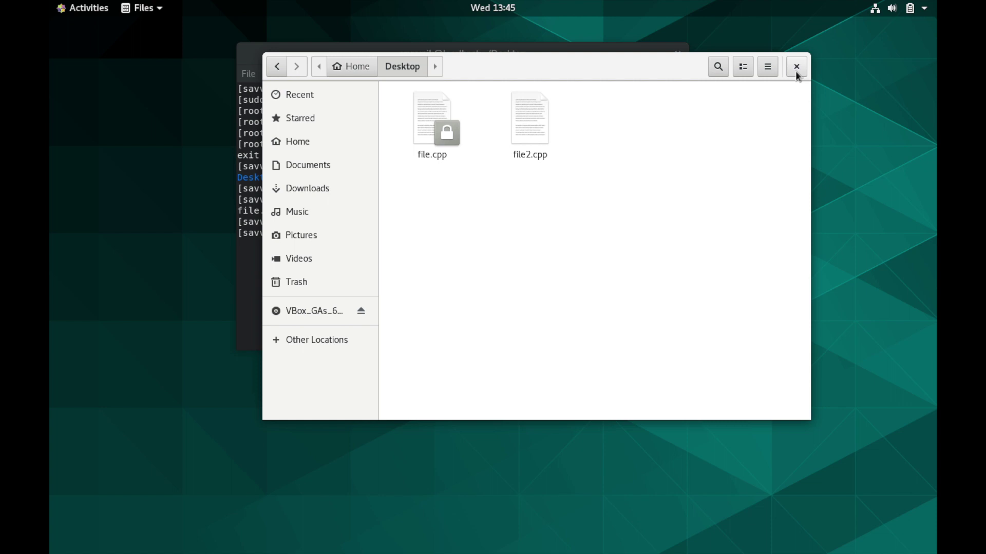
Close the Files and Terminal windows, then show the system status menu with wired network and 86% battery.
{"action": "left_click", "coordinate": [796, 69]}
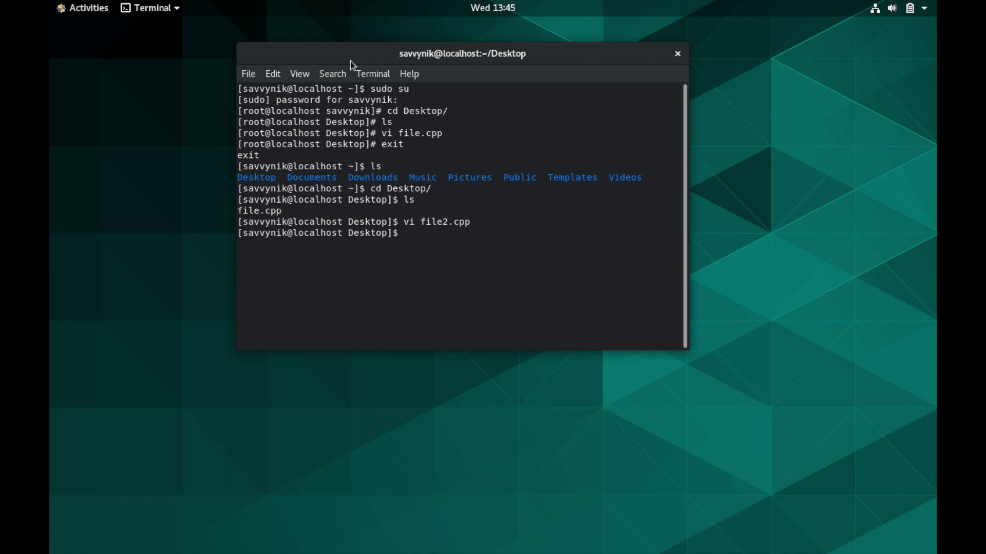
{"action": "left_click", "coordinate": [676, 56]}
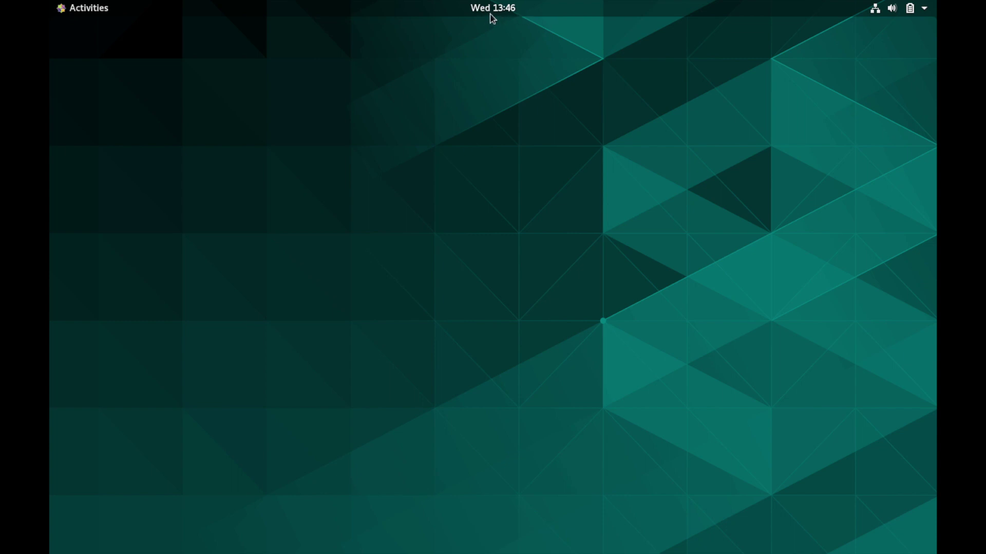
{"action": "left_click", "coordinate": [921, 14]}
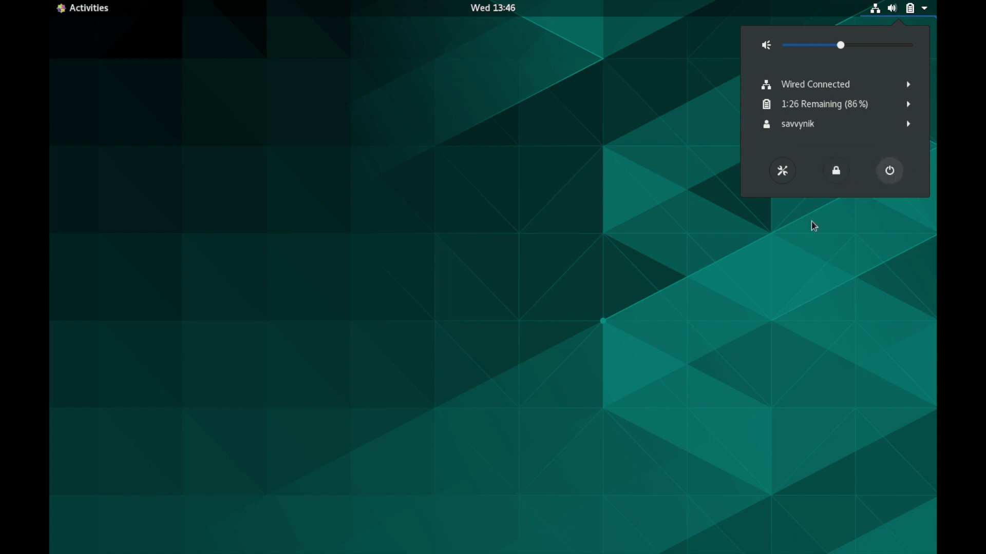
Dismiss the status menu and open Display Settings from the desktop's right-click menu.
{"action": "left_click", "coordinate": [676, 275]}
{"action": "right_click", "coordinate": [675, 275]}
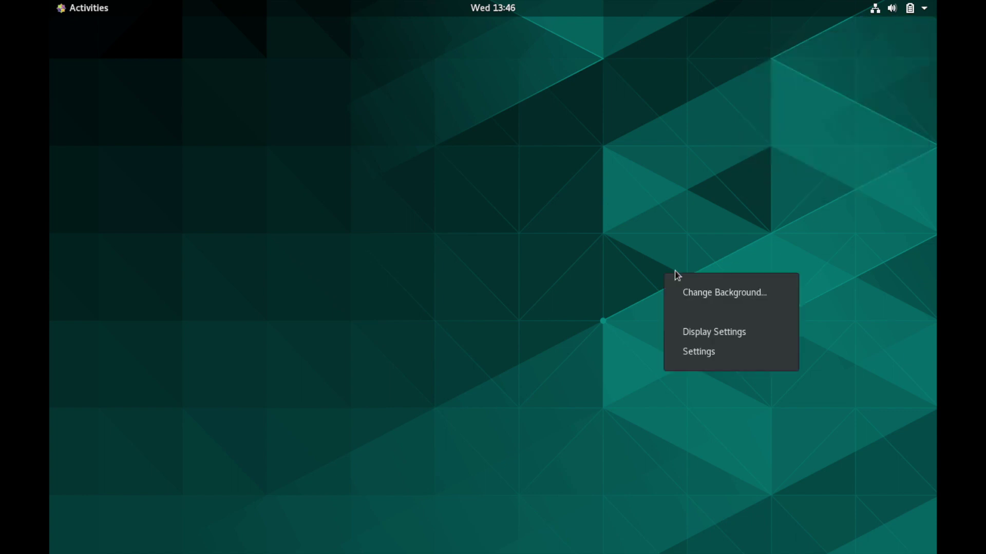
{"action": "left_click", "coordinate": [709, 336]}
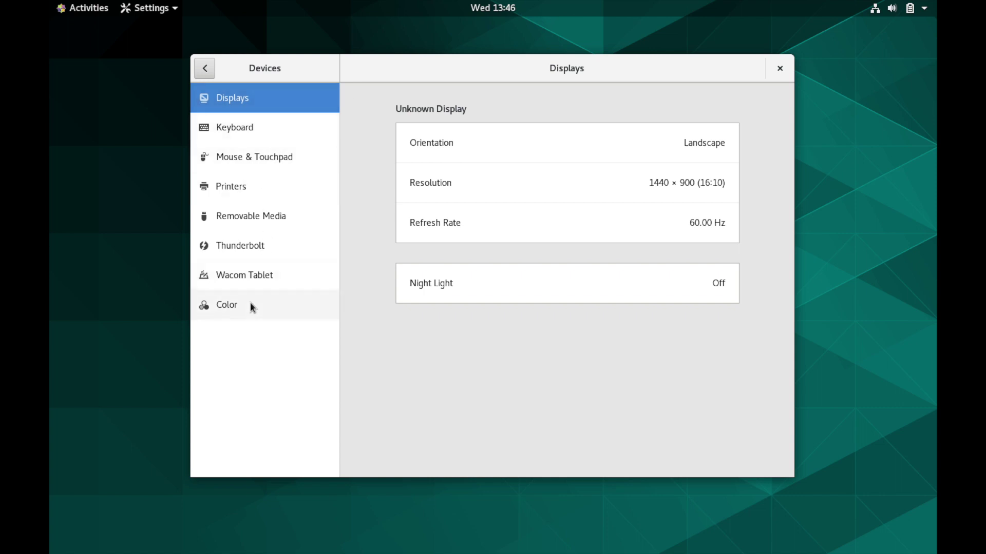
Close Displays, relaunch Settings from the desktop's right-click menu, then close it again.
{"action": "left_click", "coordinate": [782, 69]}
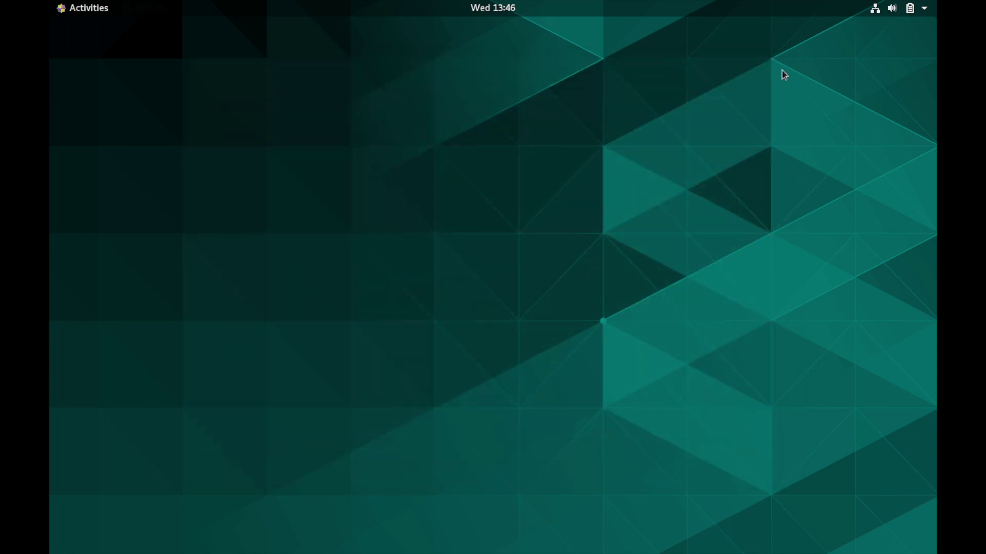
{"action": "right_click", "coordinate": [726, 135]}
{"action": "right_click", "coordinate": [784, 121]}
{"action": "left_click", "coordinate": [812, 198]}
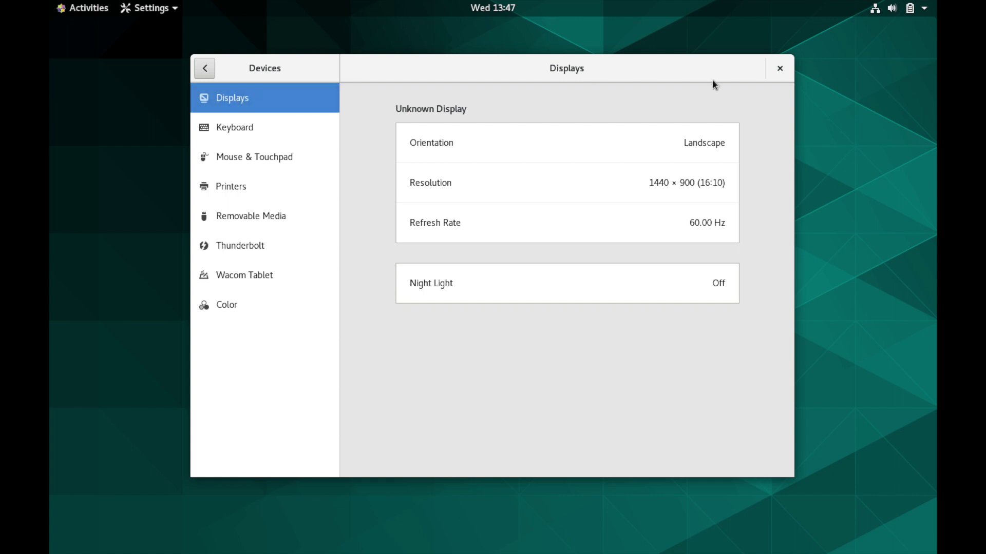
{"action": "left_click", "coordinate": [779, 69]}
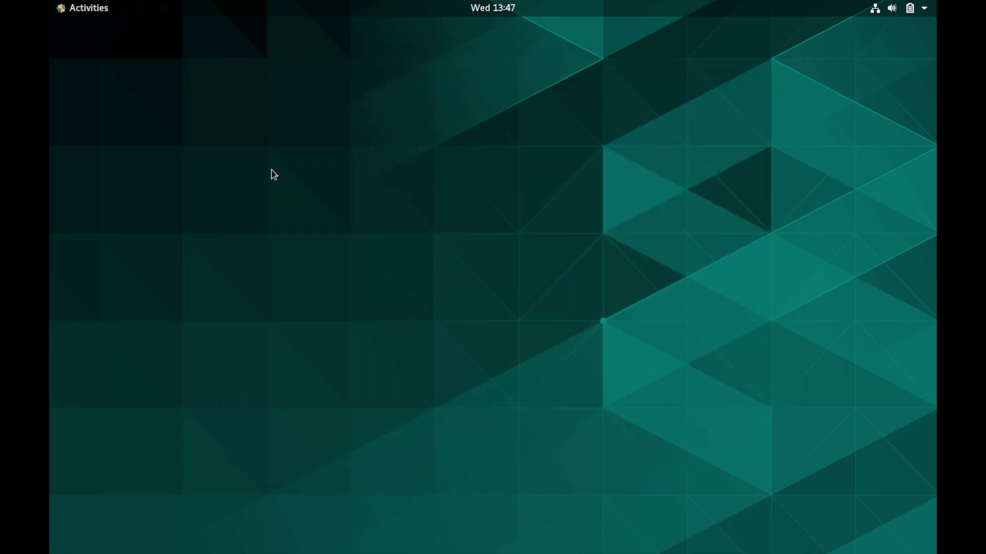